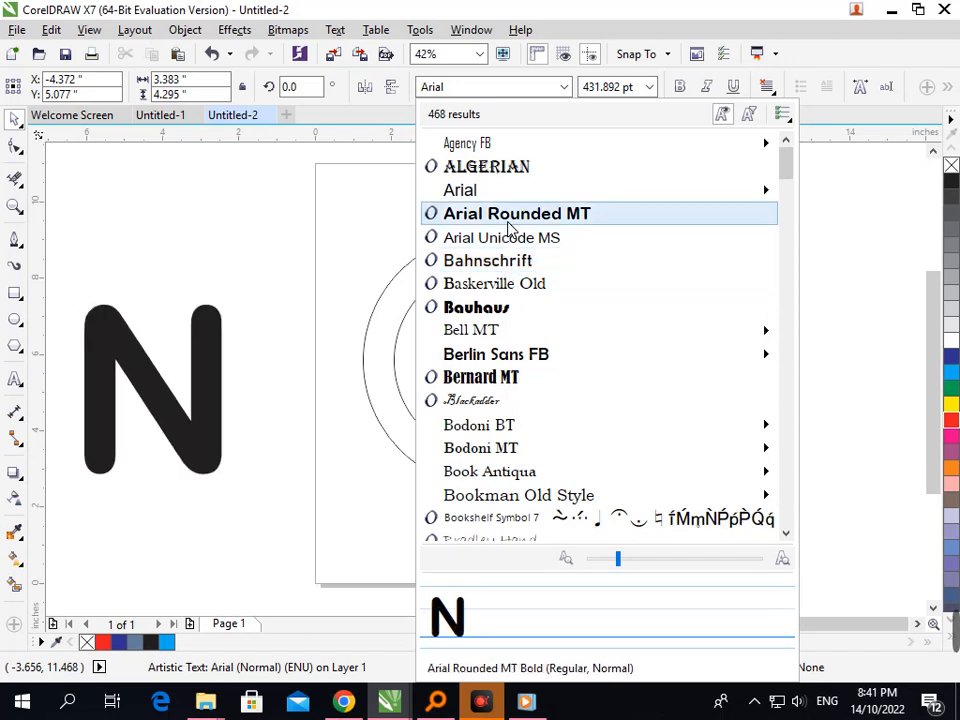
- Apply the Arial Rounded MT font to the letter N and move it over the two concentric circles
click(509, 220)
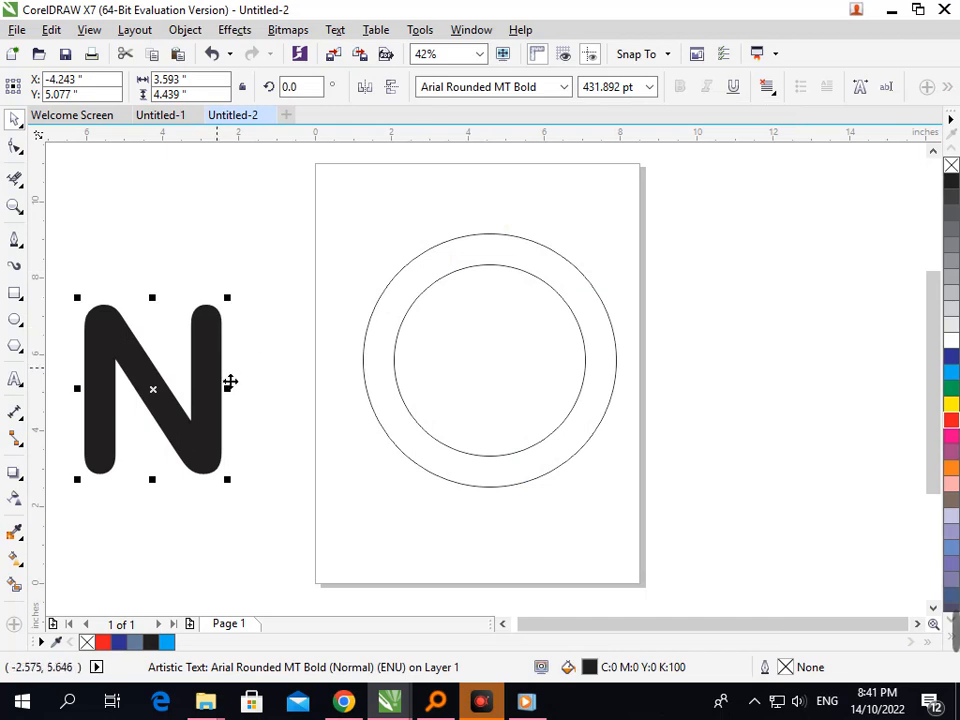
drag(229, 381, 545, 366)
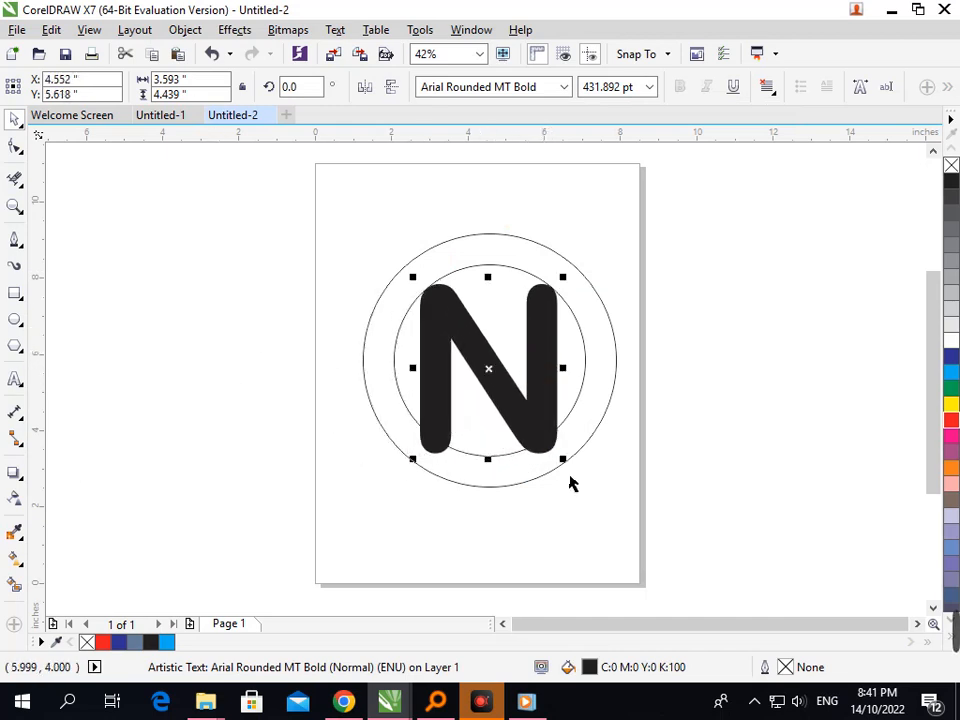
- Scale the N down to about 2.2 × 2.7 inches and centre it inside the inner circle
mouse_move(562, 459)
mouse_down()
mouse_move(574, 463)
mouse_move(566, 440)
mouse_up()
click(551, 523)
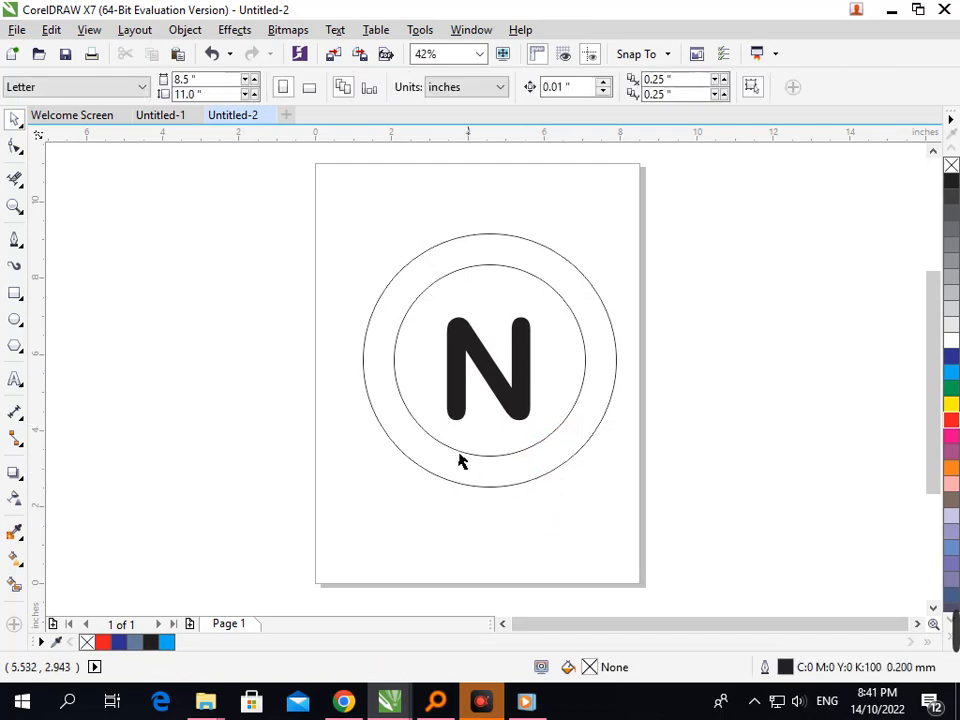
drag(506, 412, 528, 386)
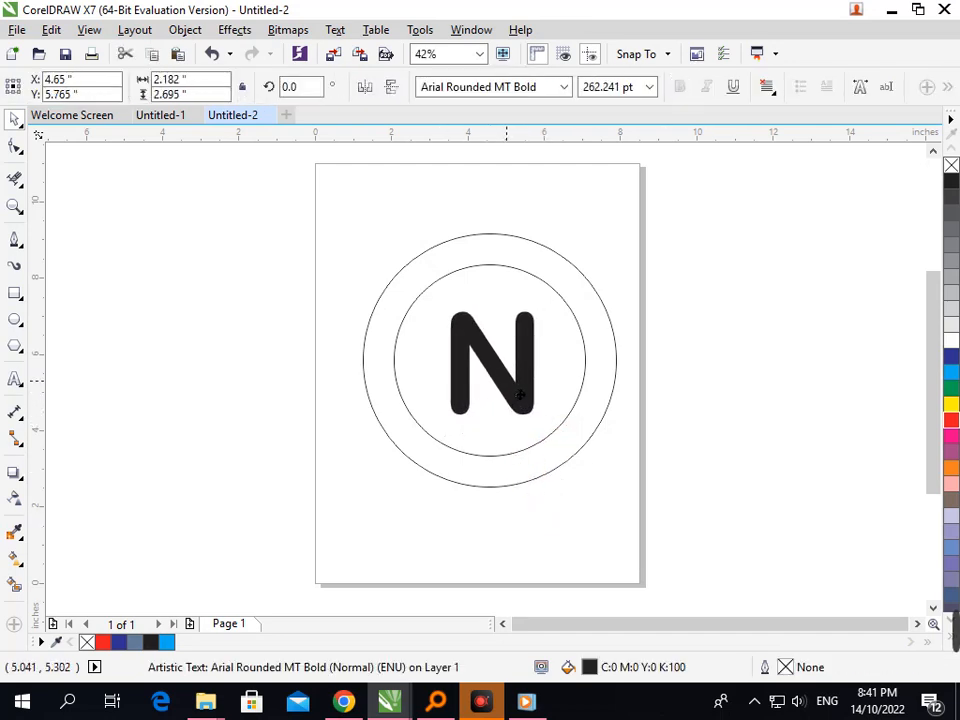
click(549, 536)
- Try to convert the N's outline to an object and edit it with the Shape tool
click(463, 409)
right_click(463, 407)
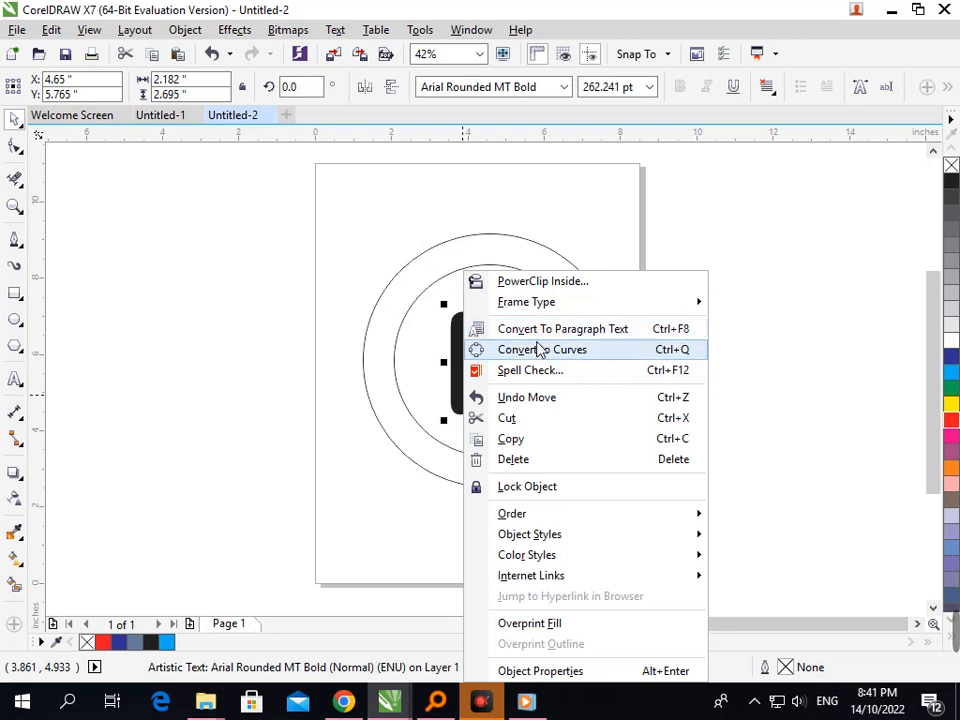
click(185, 29)
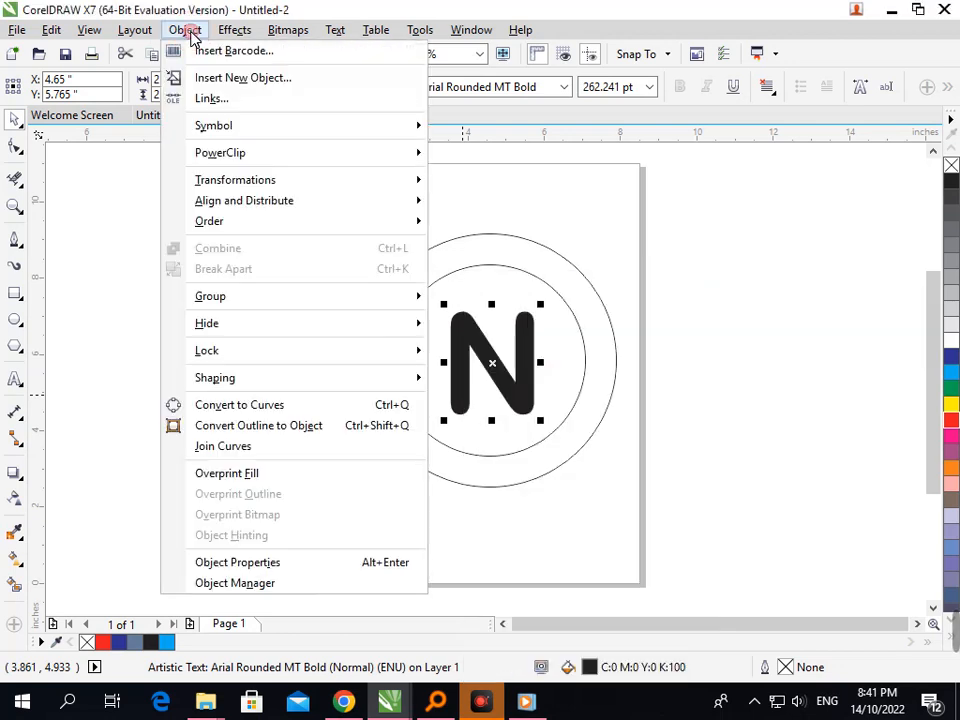
click(283, 430)
click(567, 552)
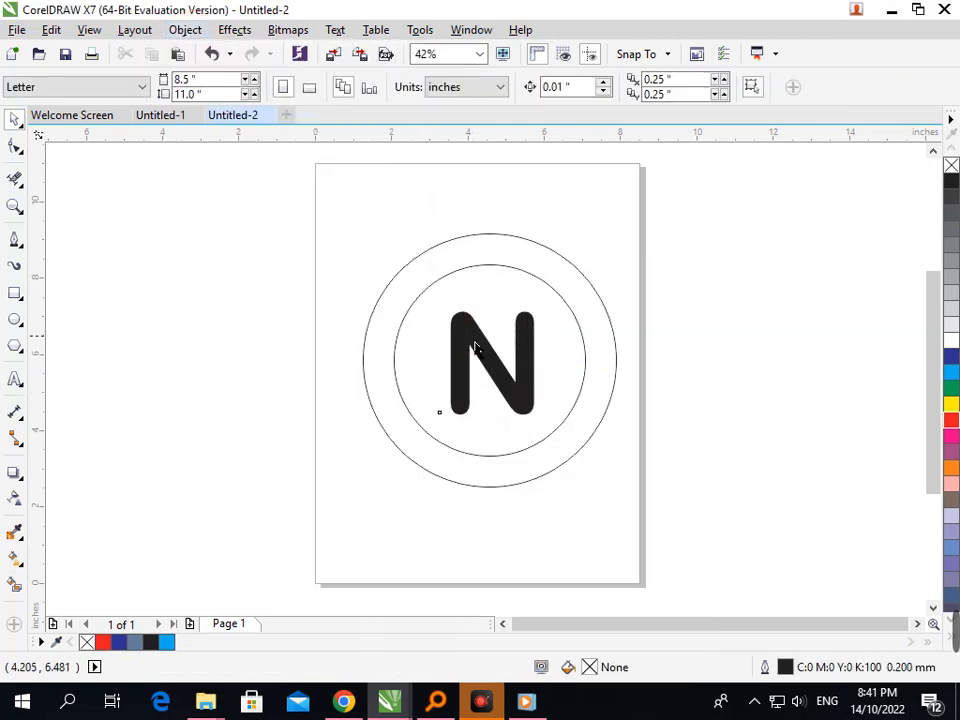
click(475, 338)
click(15, 147)
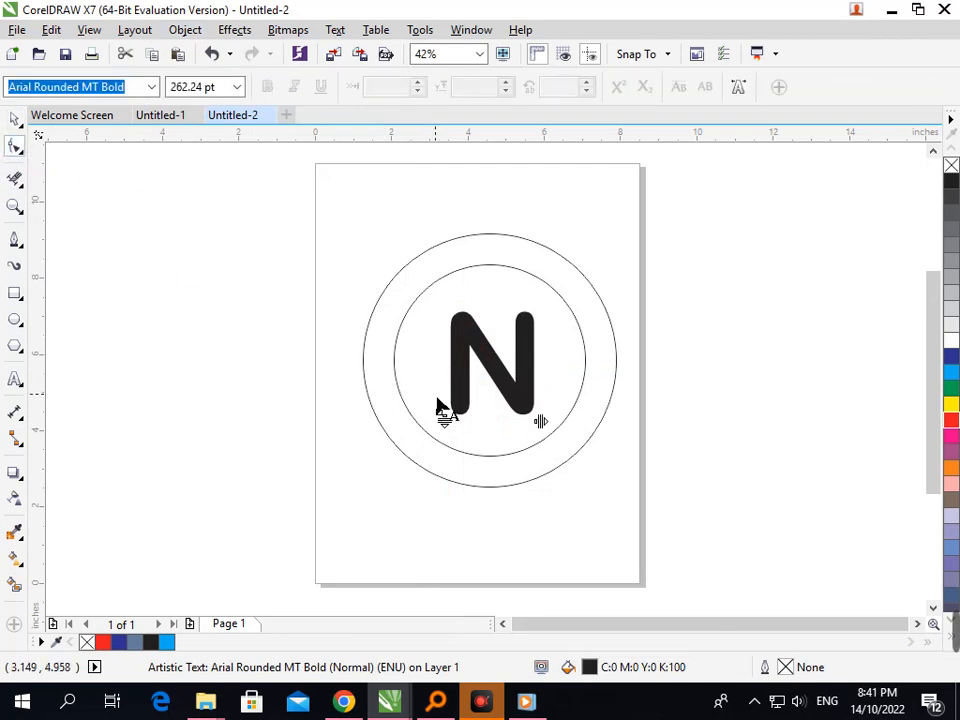
drag(442, 378, 375, 343)
scroll(445, 428, up, 4)
scroll(450, 428, down, 4)
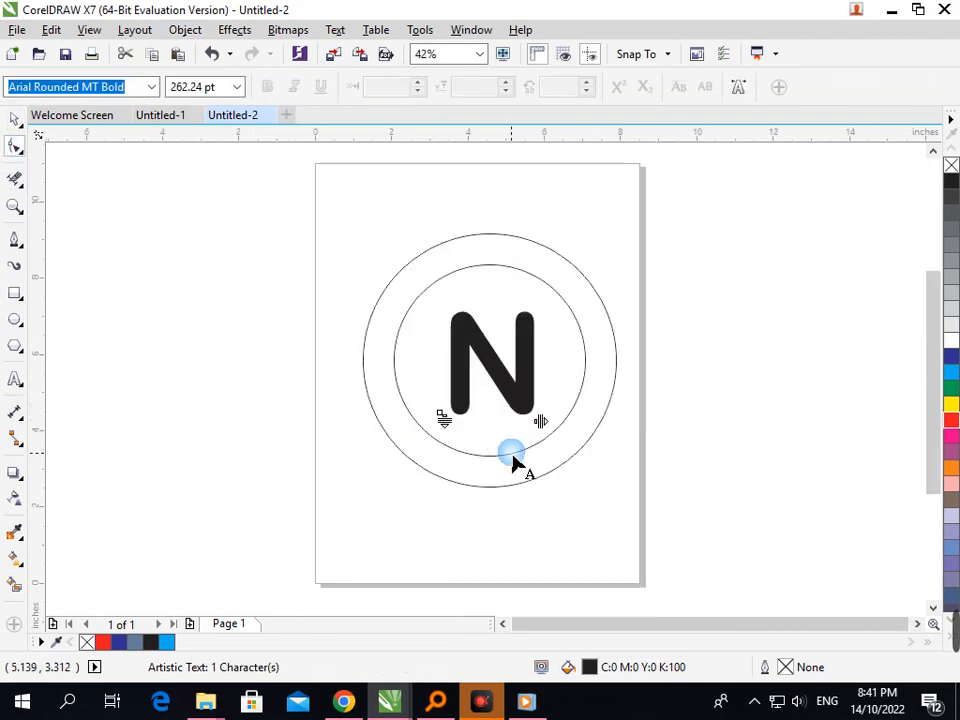
- Convert the letter N to curves and select it with the Shape tool to expose its nodes
click(15, 119)
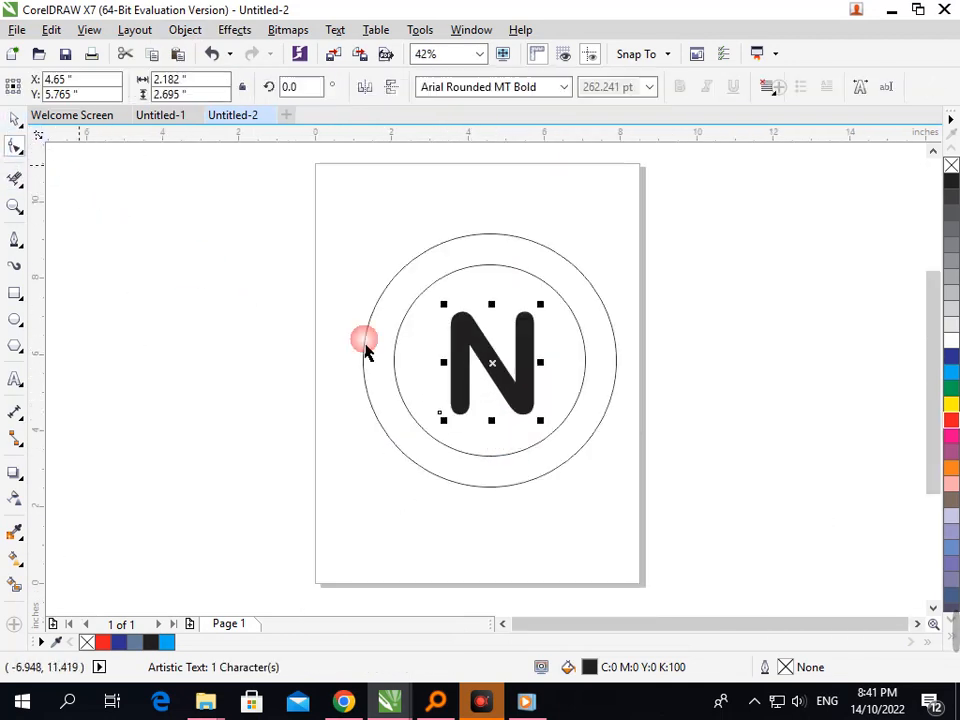
right_click(484, 352)
click(583, 349)
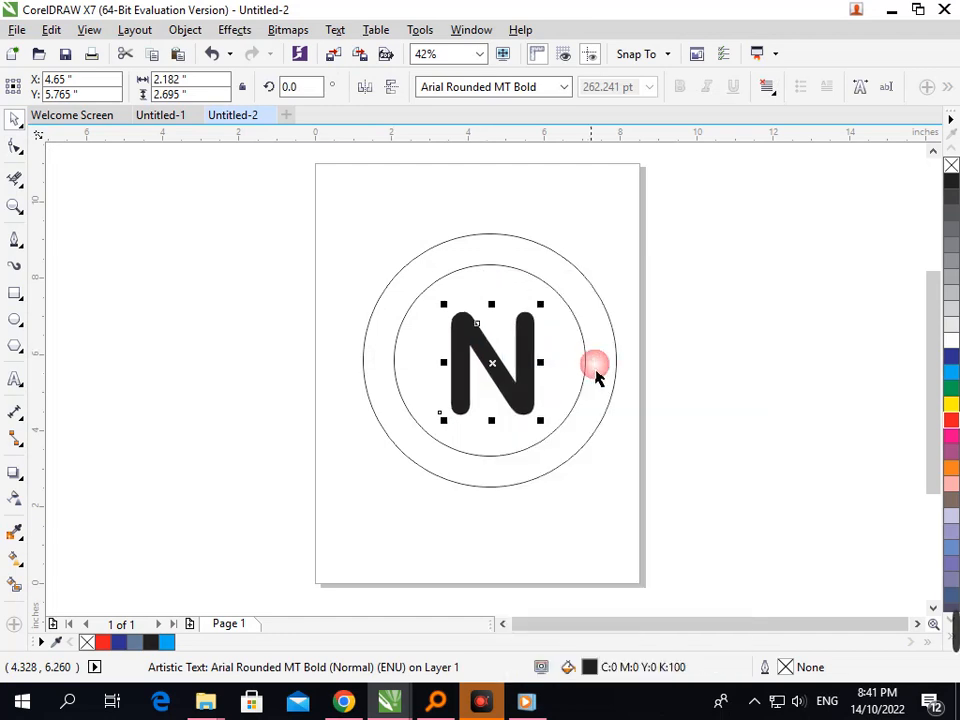
click(348, 322)
click(15, 146)
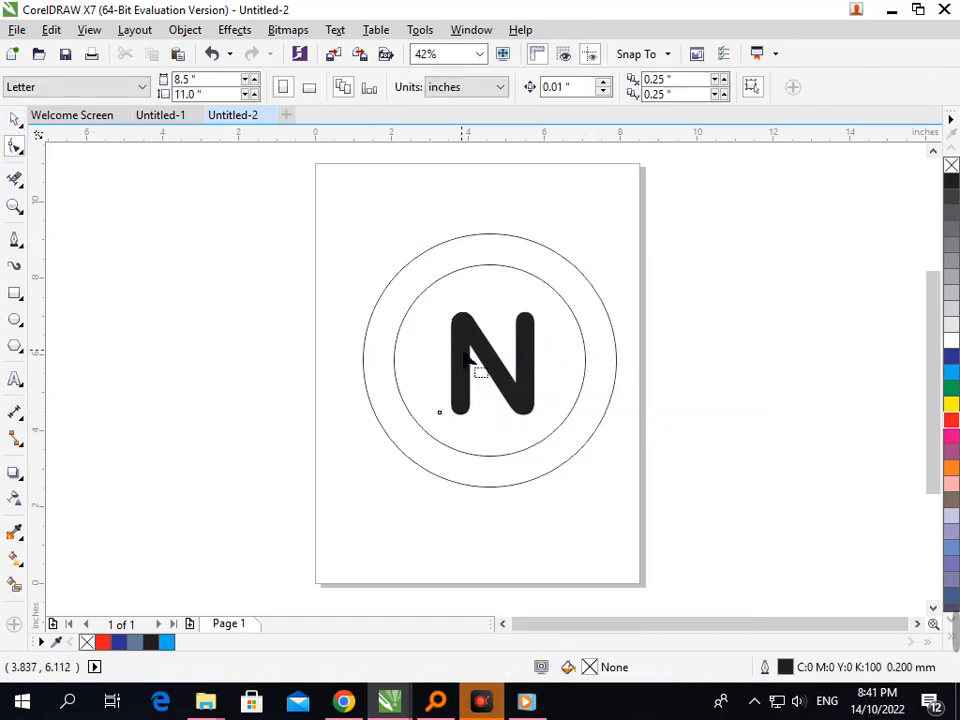
click(482, 367)
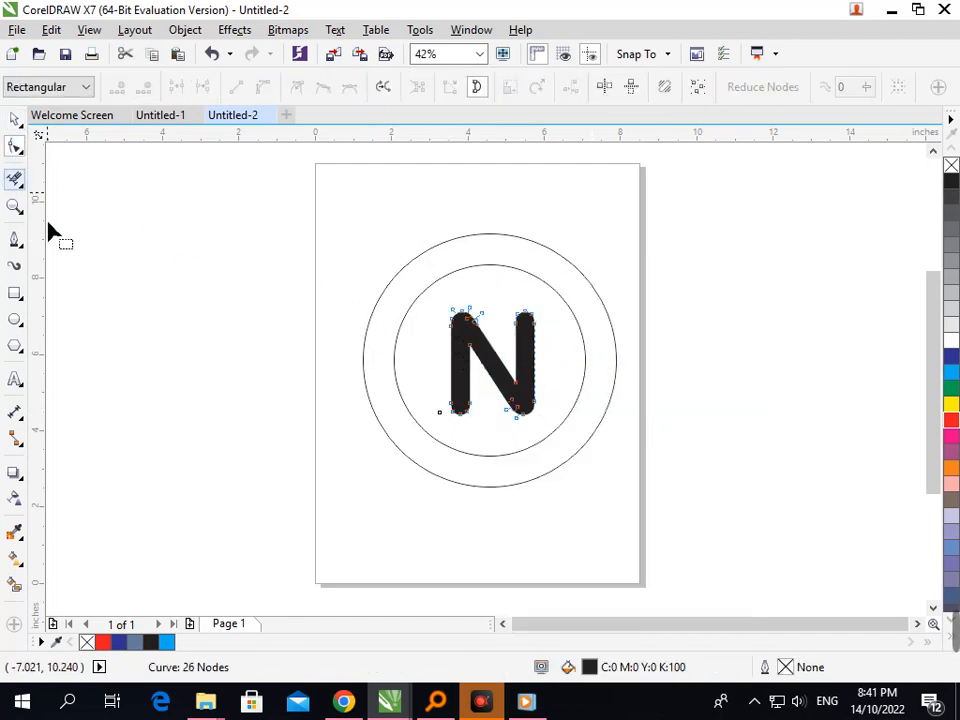
- Give the N a black outline and remove its fill
right_click(951, 182)
click(951, 165)
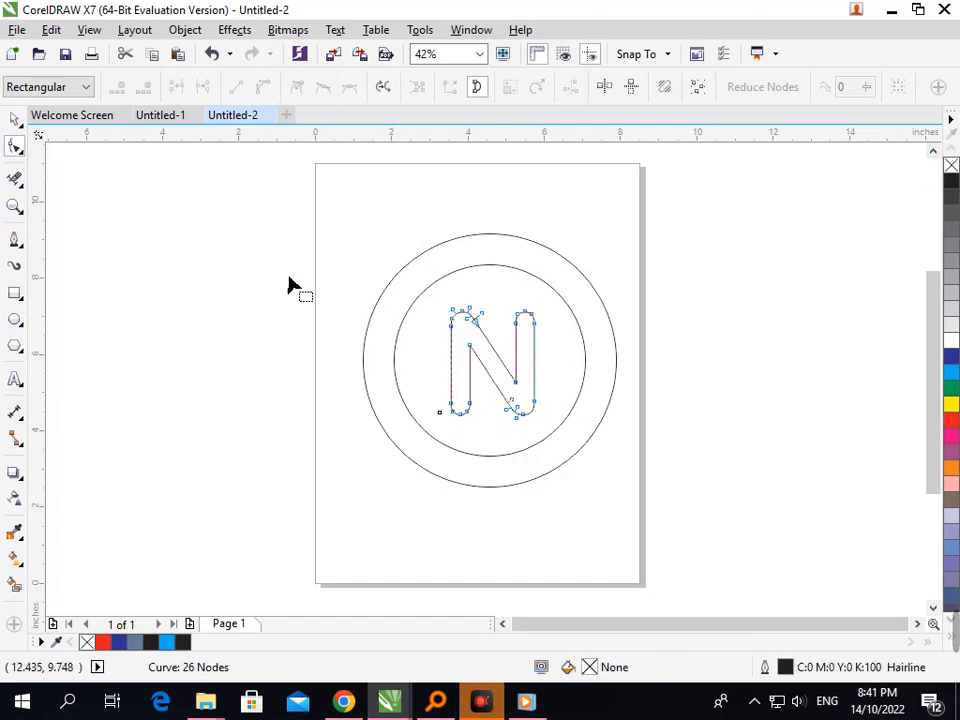
- Draw a rectangle about 1.84 inches wide from the inner circle across the N's left leg, extended down to the leg's base at about 0.68 inches high
scroll(400, 380, up, 3)
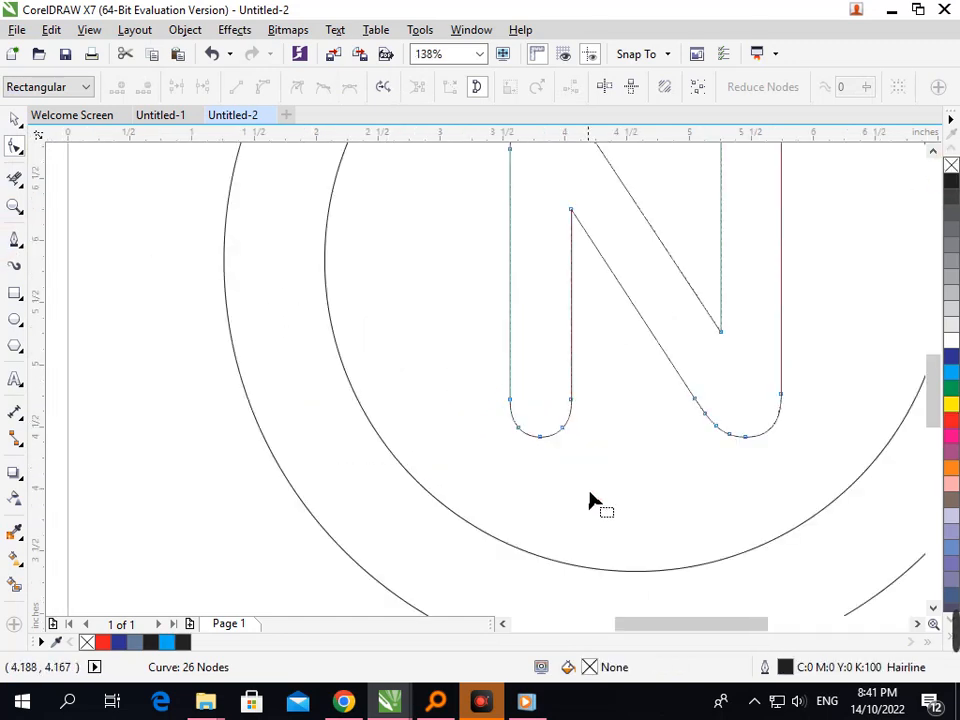
click(14, 294)
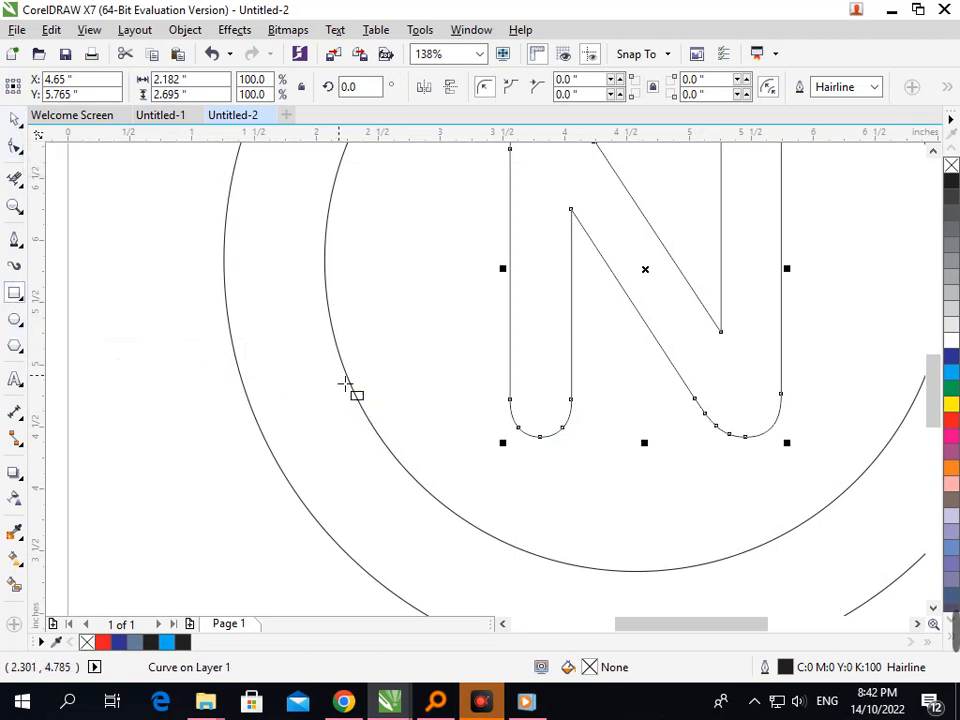
drag(339, 354, 570, 421)
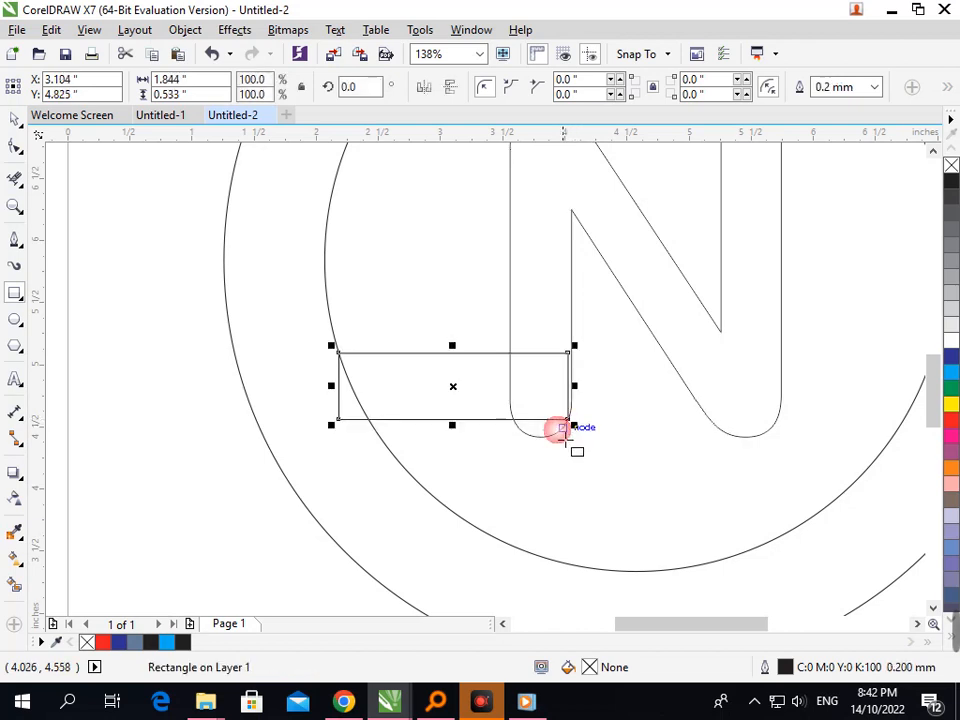
mouse_move(469, 441)
mouse_down()
mouse_move(476, 454)
mouse_move(466, 457)
mouse_up()
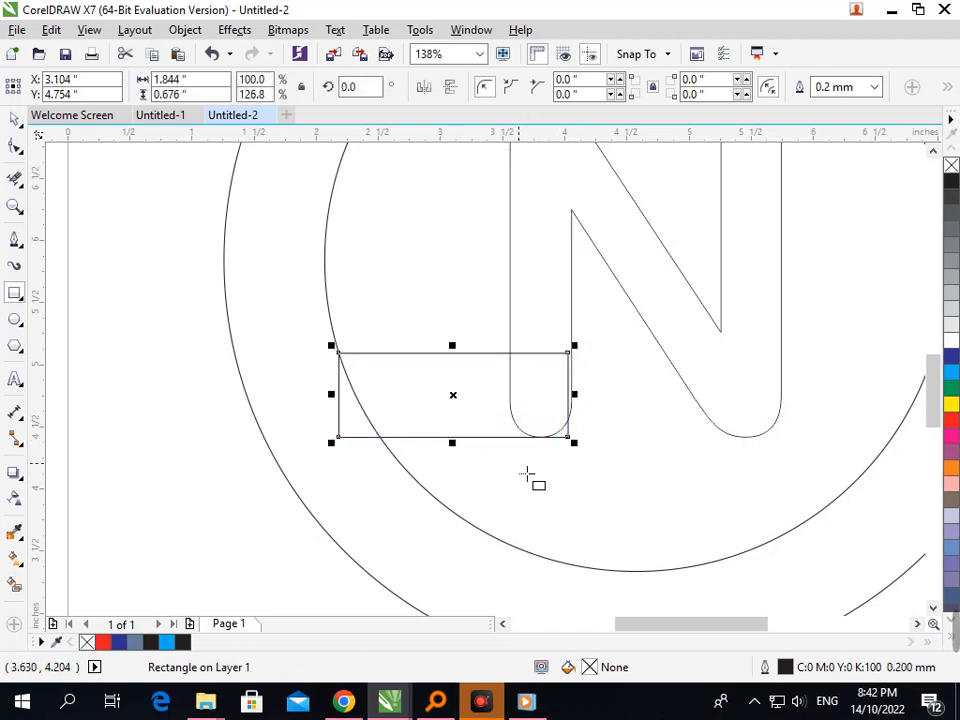
- Nudge the rectangle against the right edge of the N's left leg and widen it leftward past the inner circle to about 1.93 inches
key(Right)
key(Right)
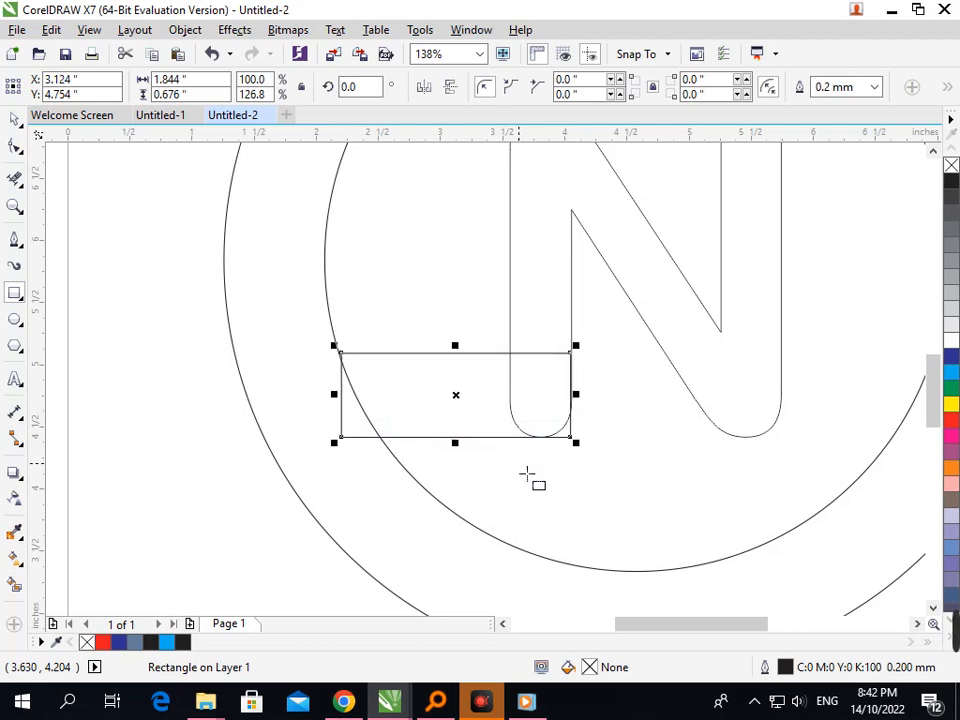
key(Right)
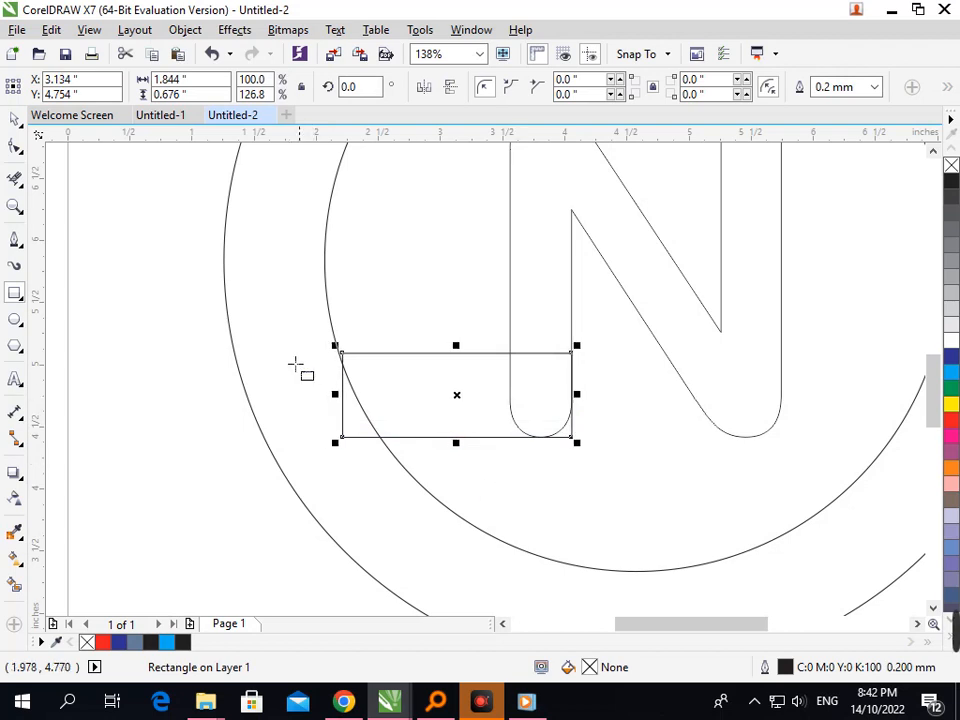
scroll(455, 545, up, 2)
scroll(470, 350, down, 2)
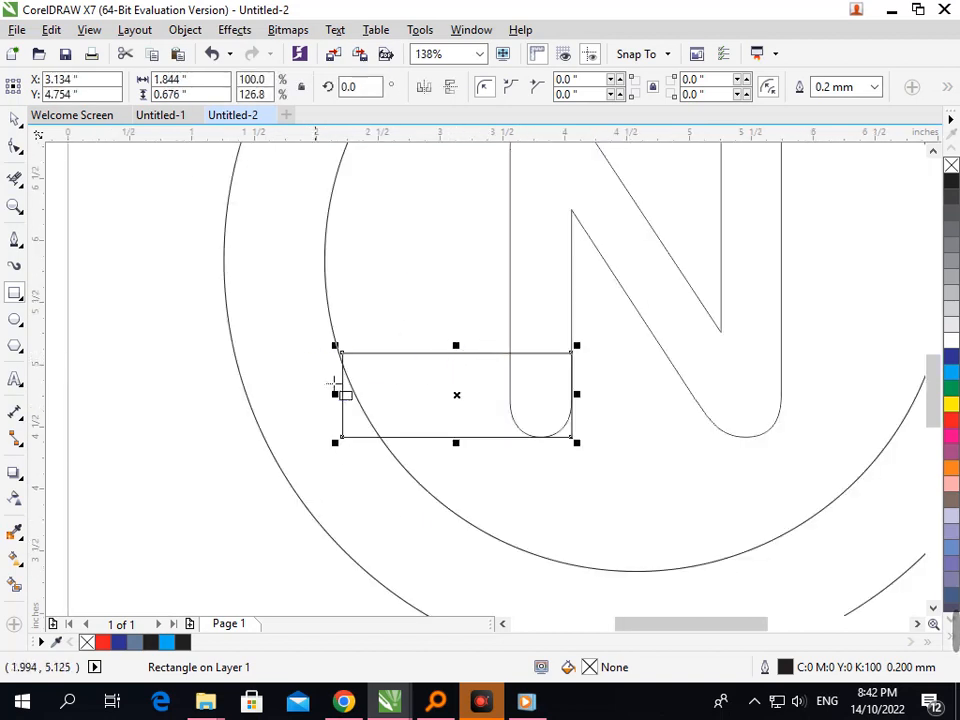
drag(336, 394, 339, 409)
- Use Virtual Segment Delete to remove the rectangle's end outside the inner circle and the circle's arc inside the rectangle
scroll(381, 418, down, 3)
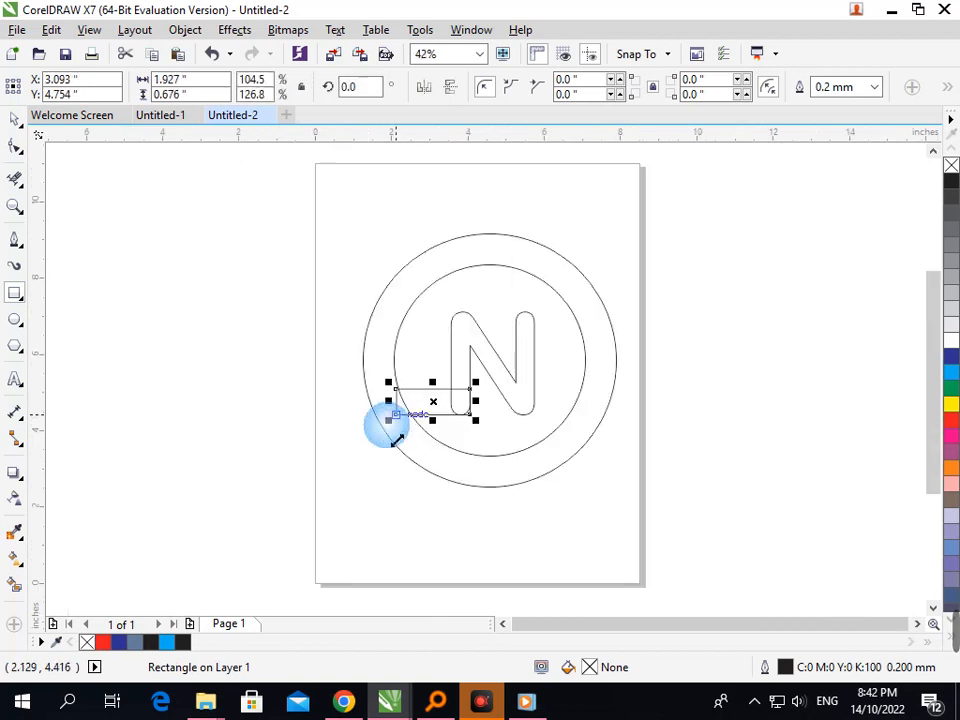
scroll(437, 430, down, 1)
drag(366, 356, 536, 540)
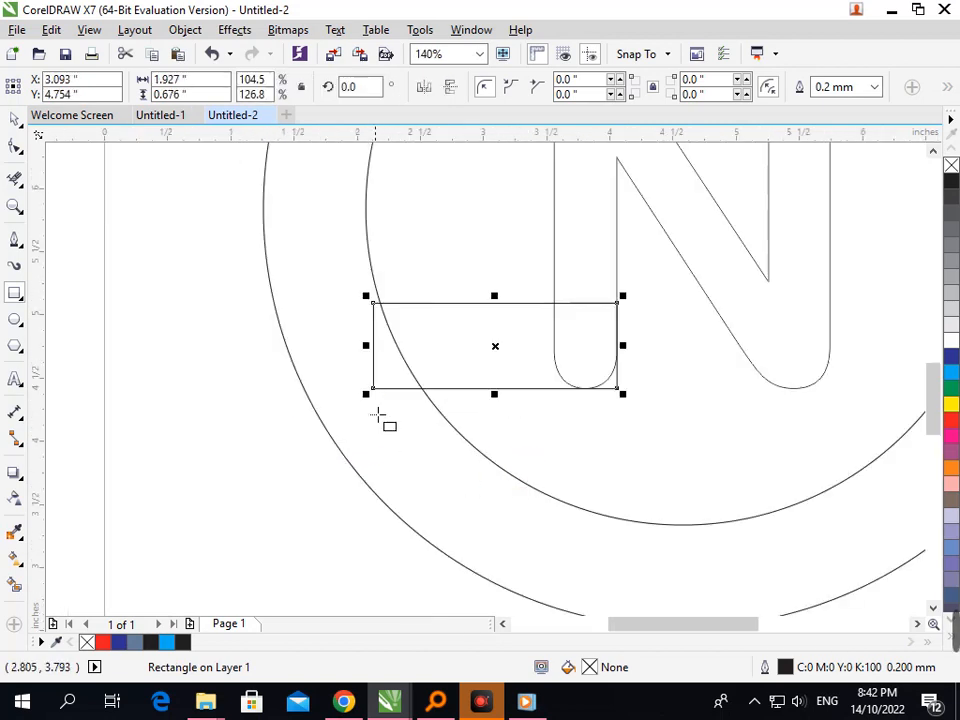
click(530, 484)
click(15, 180)
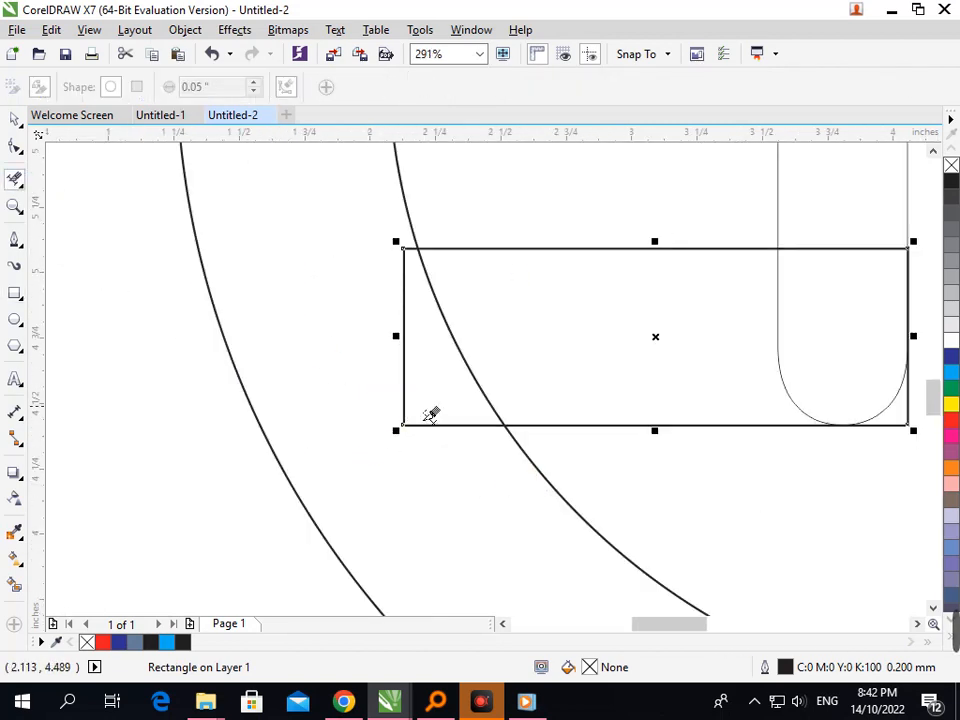
click(406, 371)
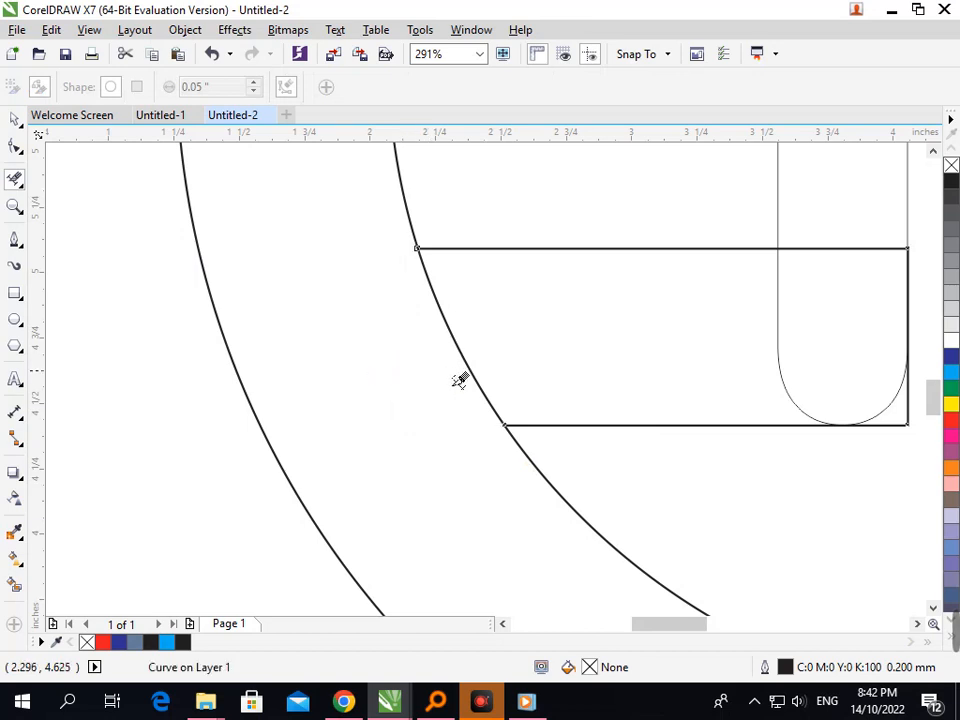
click(455, 352)
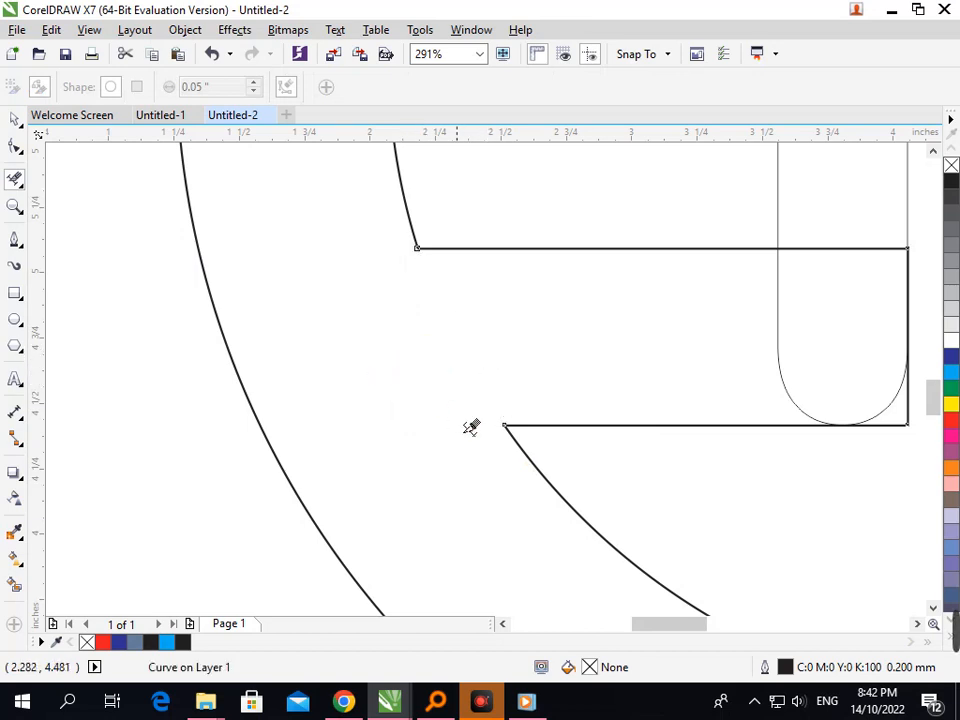
key(F3)
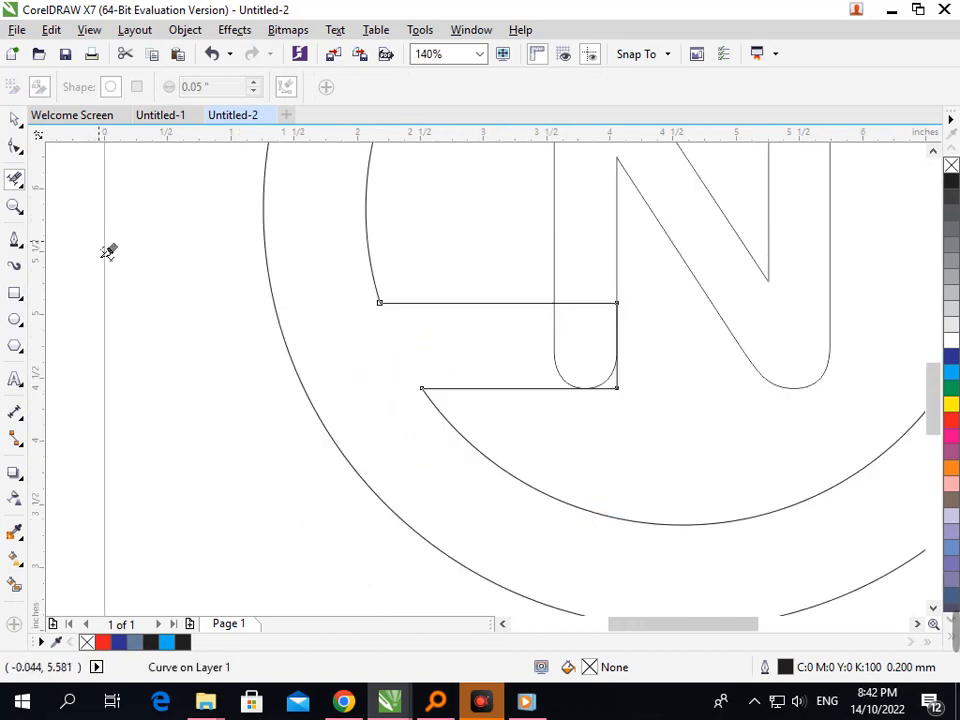
key(F3)
key(F3)
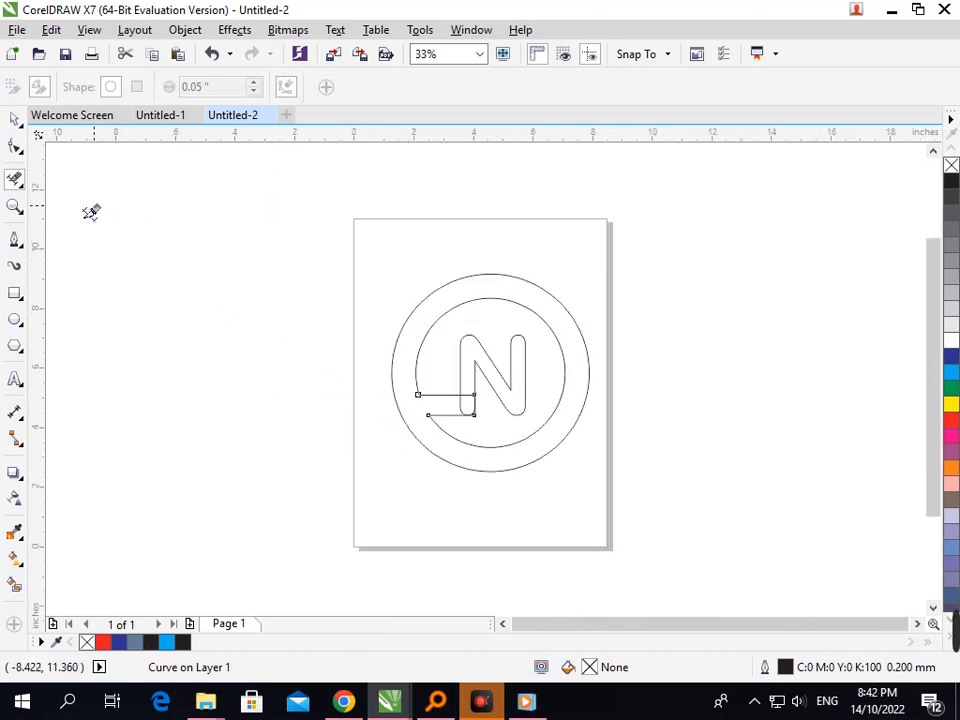
- Select the opened inner circle together with the N and weld them into one curve
click(14, 119)
click(413, 483)
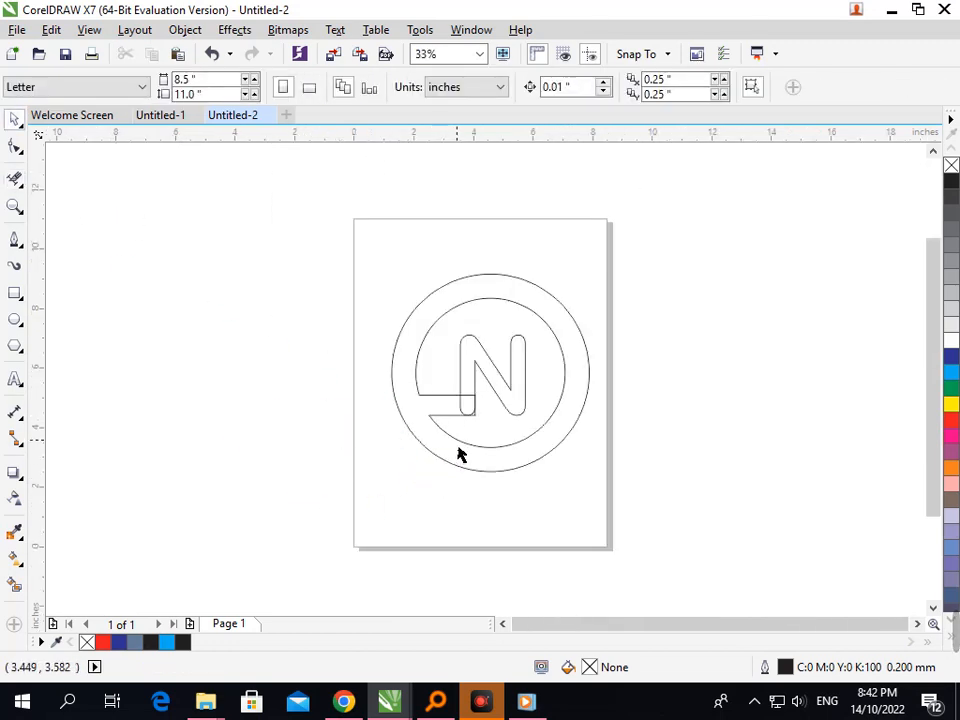
click(493, 407)
shift+click(474, 347)
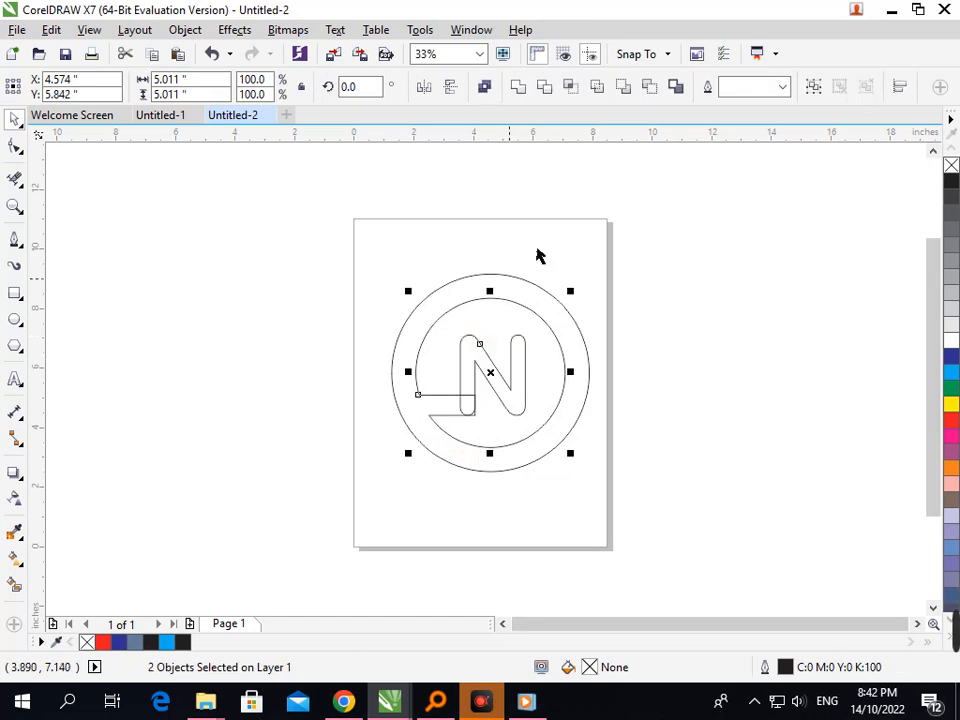
click(541, 88)
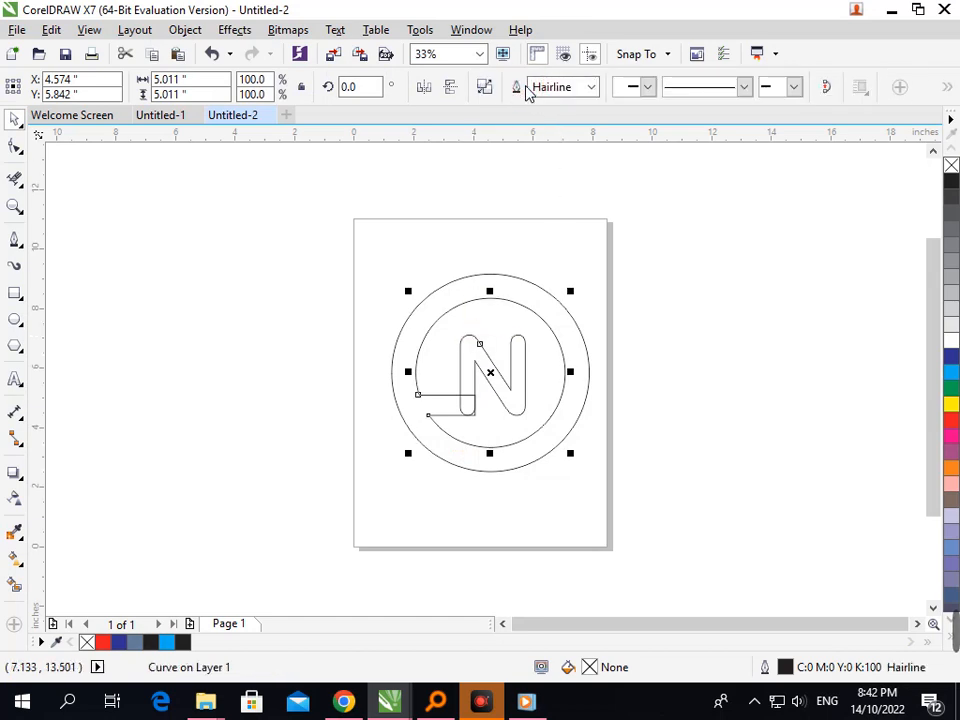
- Delete the overlapping segments where the rectangle crosses the N's left leg, leaving a continuous outline from the inner circle into the N
click(662, 521)
click(475, 399)
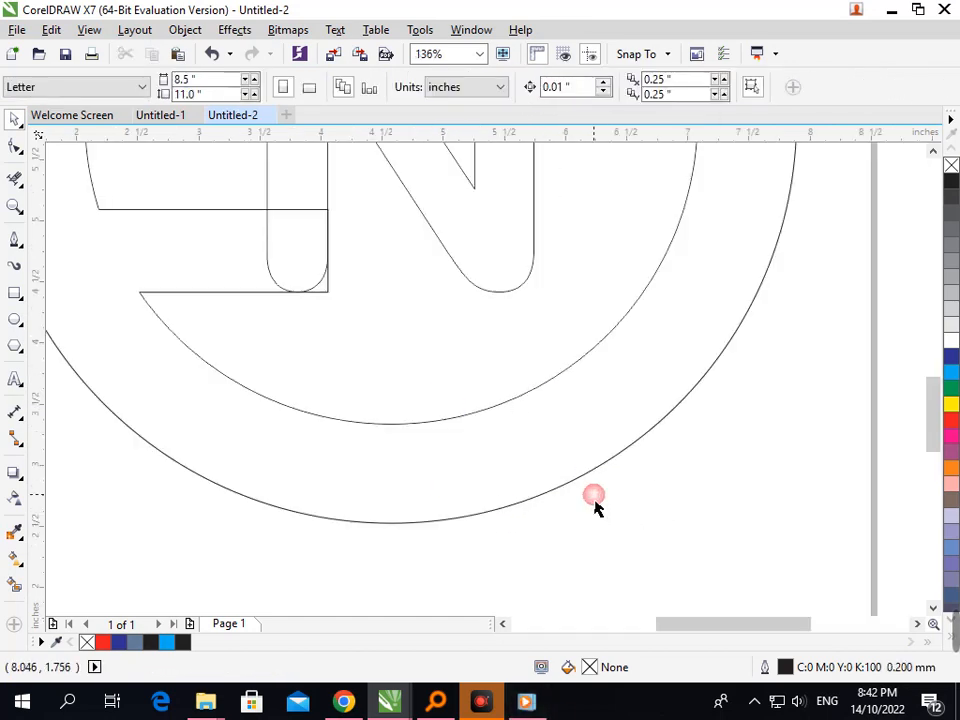
click(15, 178)
drag(266, 267, 301, 271)
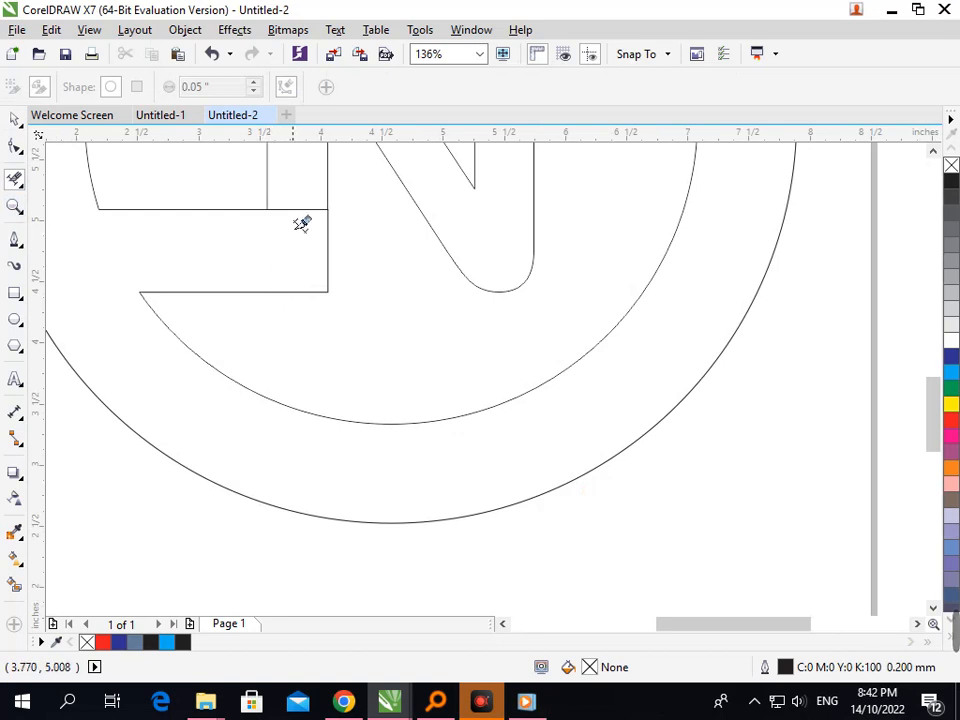
key(shift+F4)
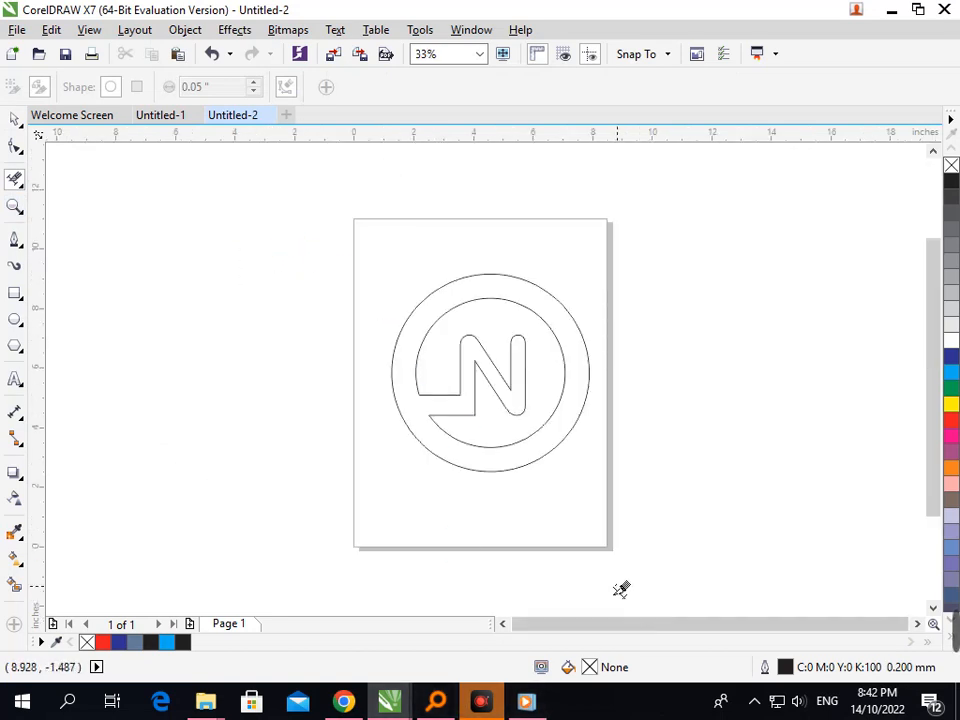
scroll(540, 350, up, 4)
scroll(544, 413, down, 4)
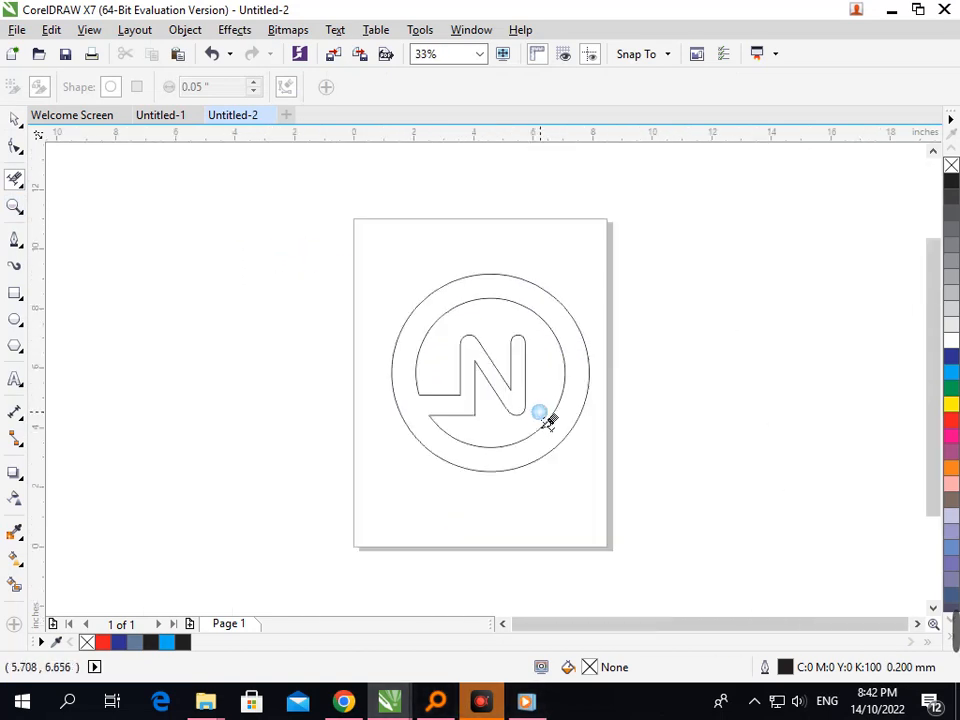
- Draw a rectangle about 2.47 by 0.34 inches from the left edge of the N's right leg past the inner circle
scroll(521, 339, up, 3)
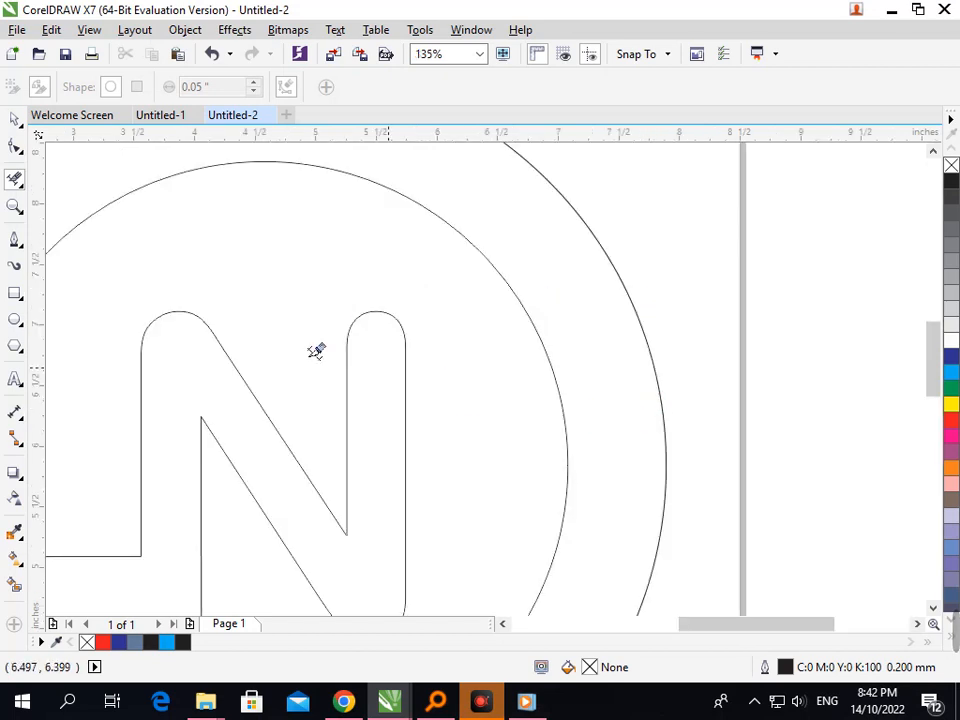
click(15, 293)
drag(347, 348, 652, 318)
scroll(544, 379, down, 5)
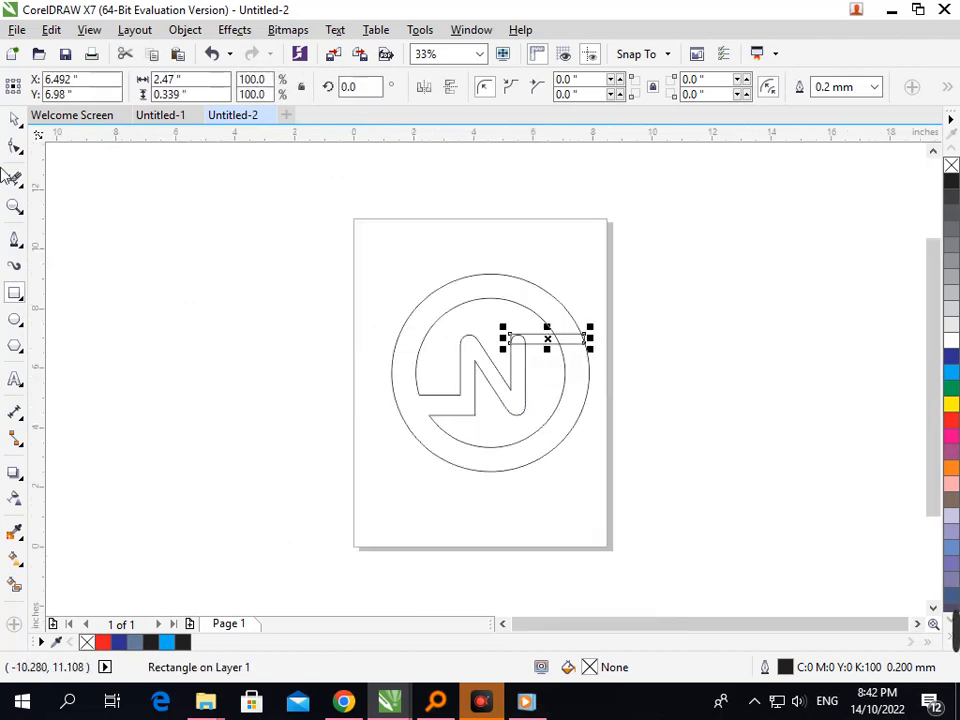
- Increase the rectangle's height to about 0.68 inches and nudge it so its left side meets the left edge of the N's right leg
click(15, 119)
click(408, 259)
drag(546, 342, 563, 362)
key(F2)
drag(444, 300, 703, 435)
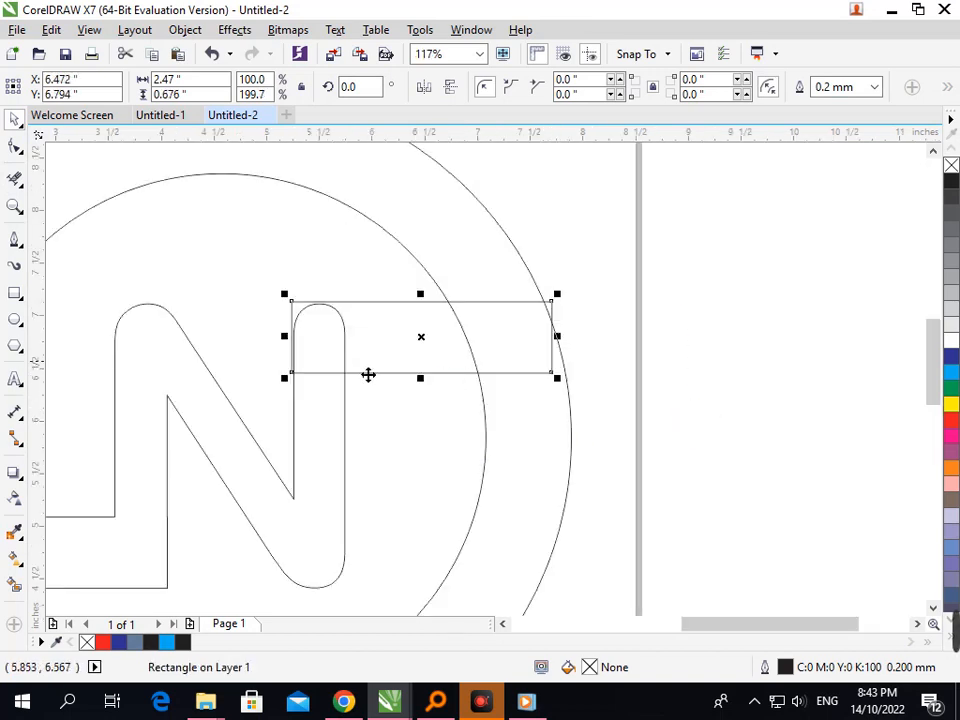
key(Right)
key(Right)
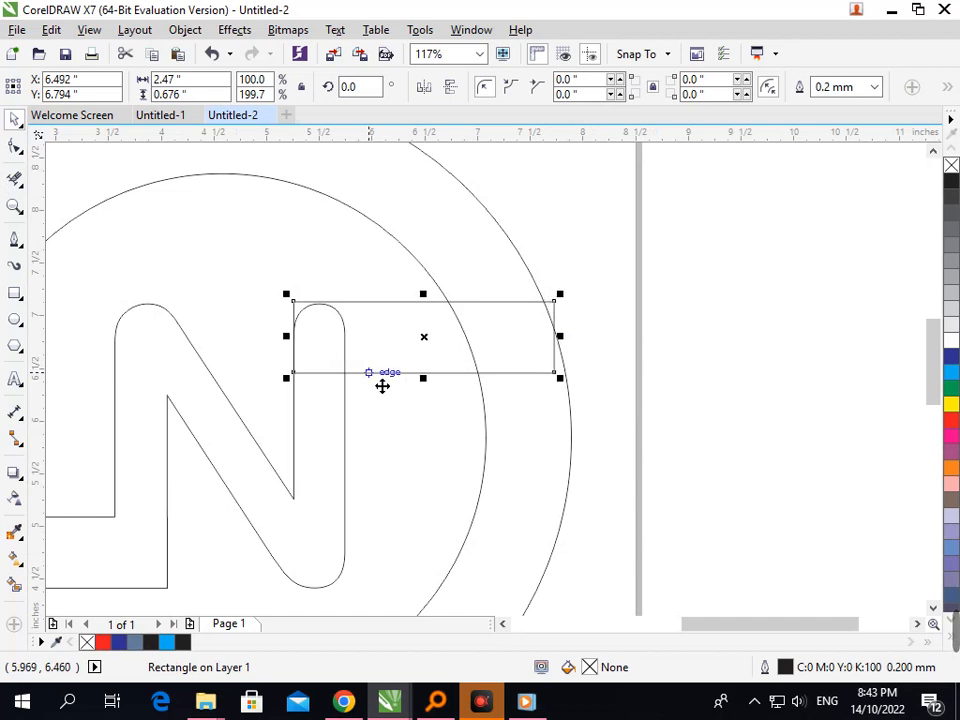
- Narrow the rectangle to about 1.82 inches from its outer end and nudge it down level with the top of the N
drag(570, 356, 501, 364)
click(569, 398)
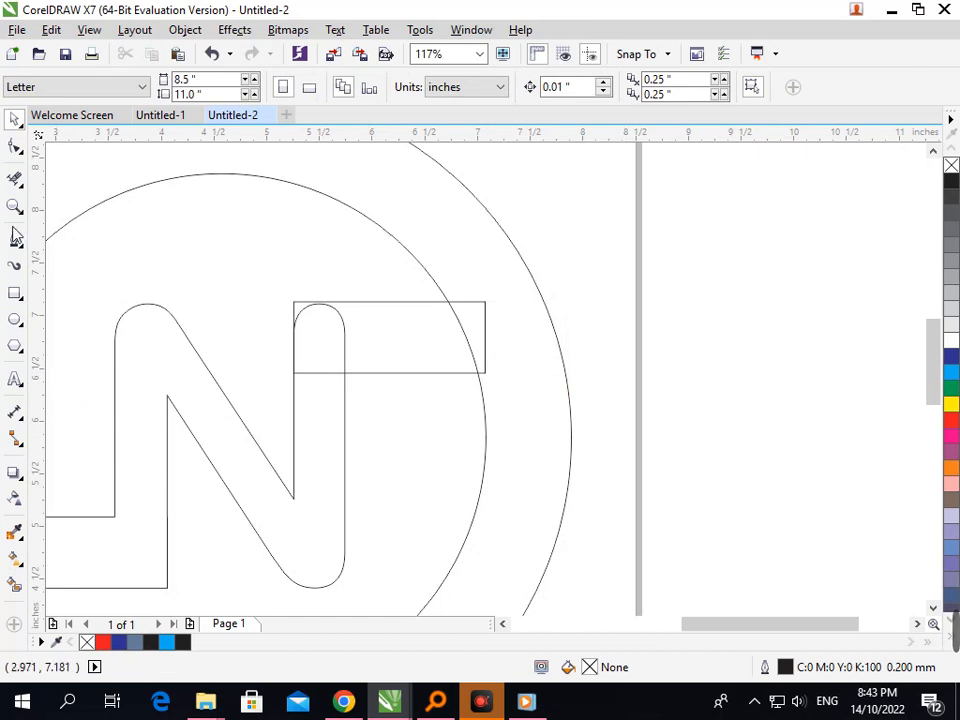
click(423, 372)
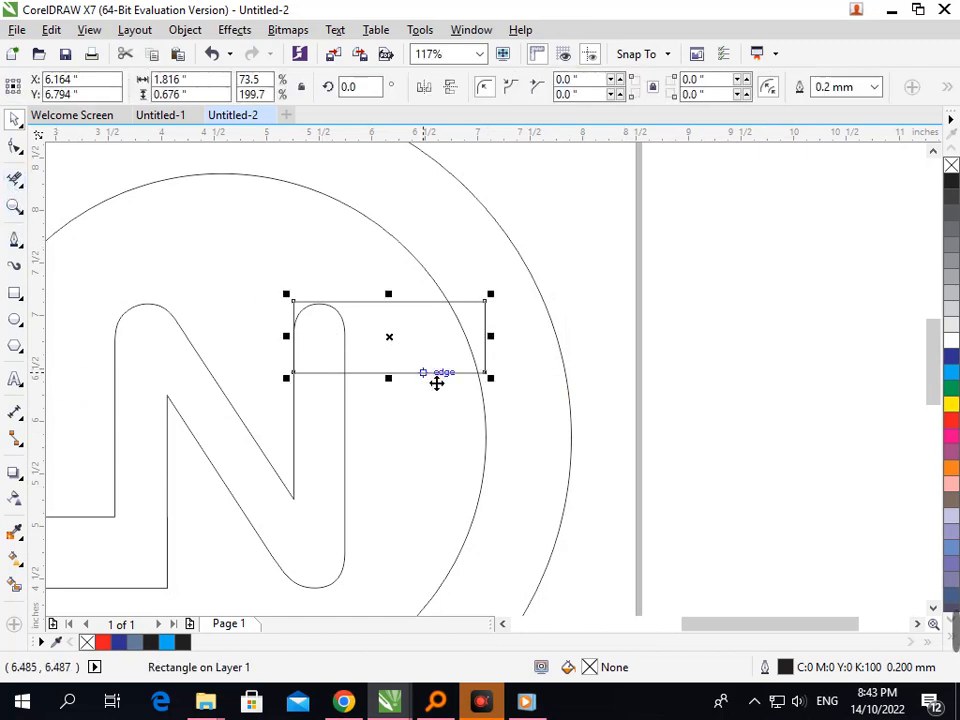
key(ctrl+Down)
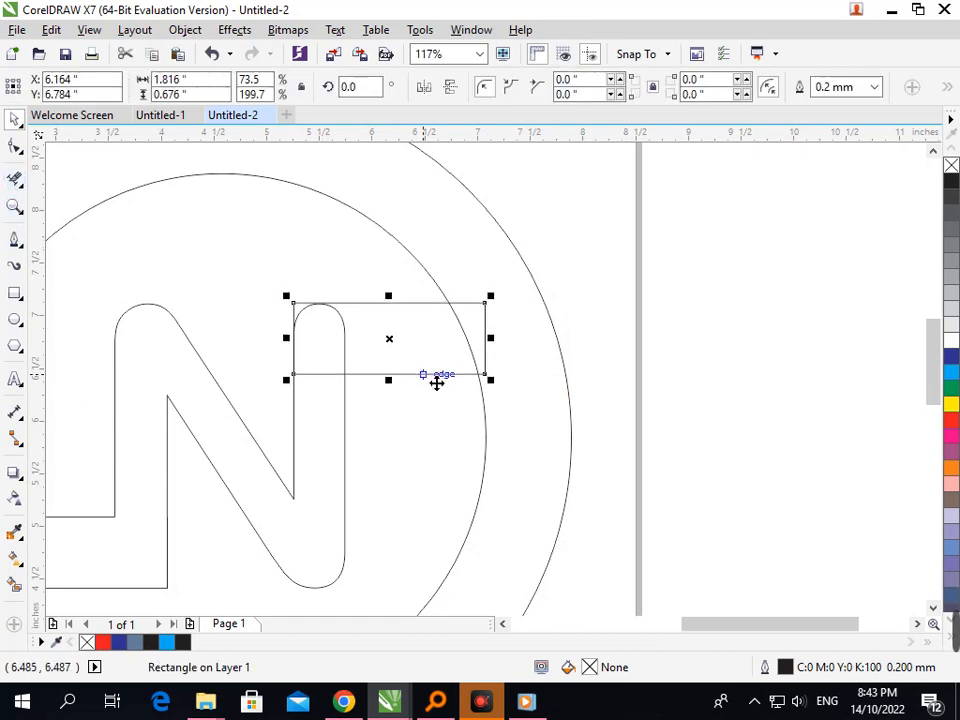
- Use Virtual Segment Delete to remove the N, rectangle and inner circle segments that block the connection between the right leg and the circle
click(15, 181)
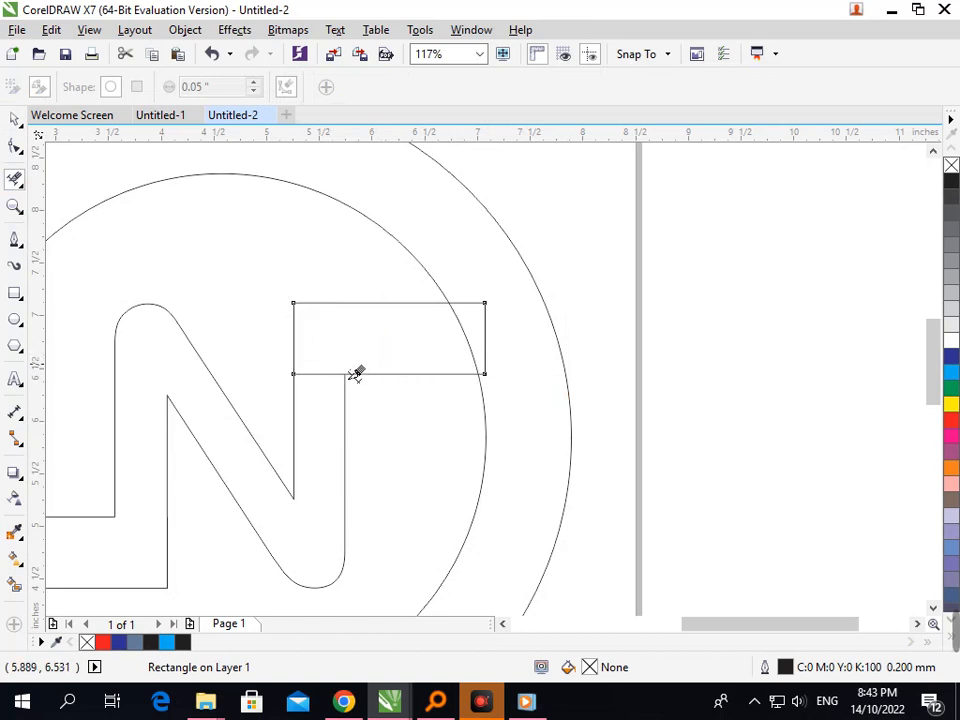
click(347, 375)
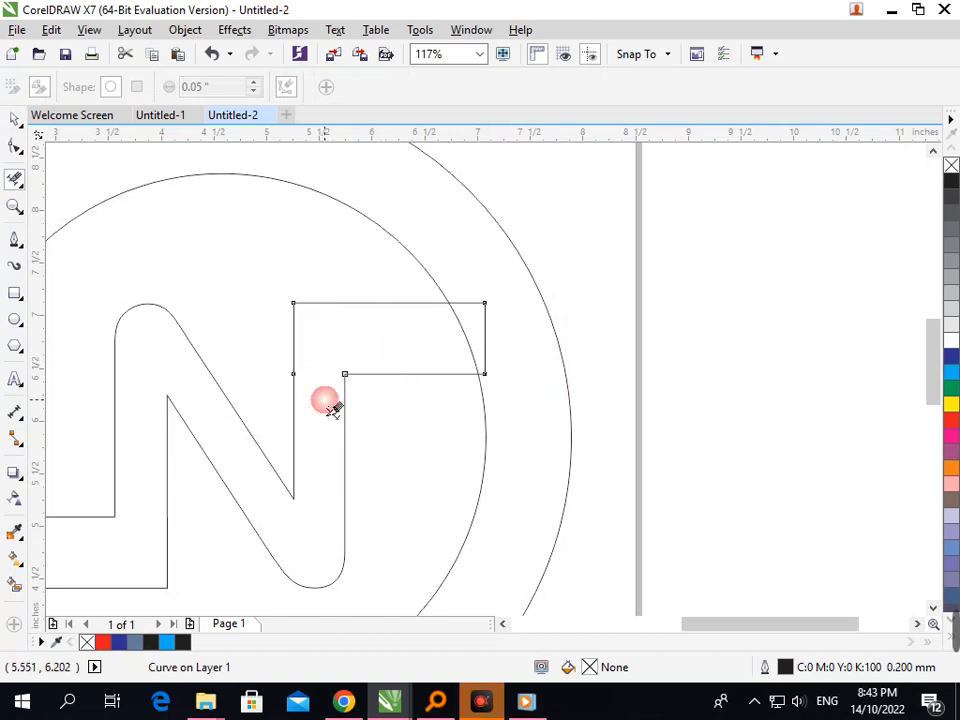
click(474, 350)
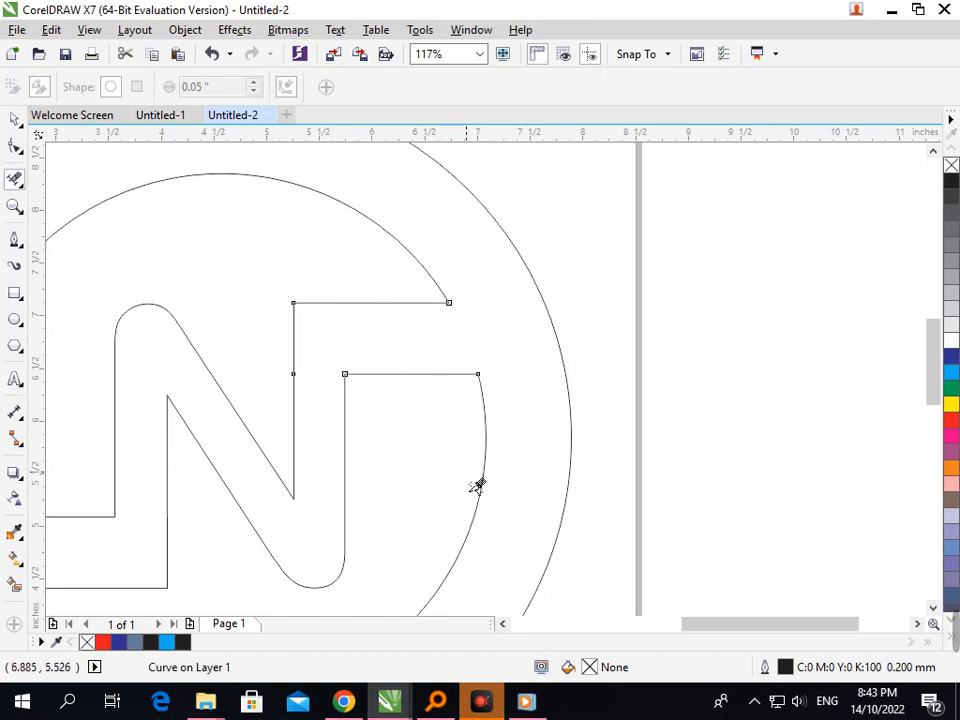
key(F3)
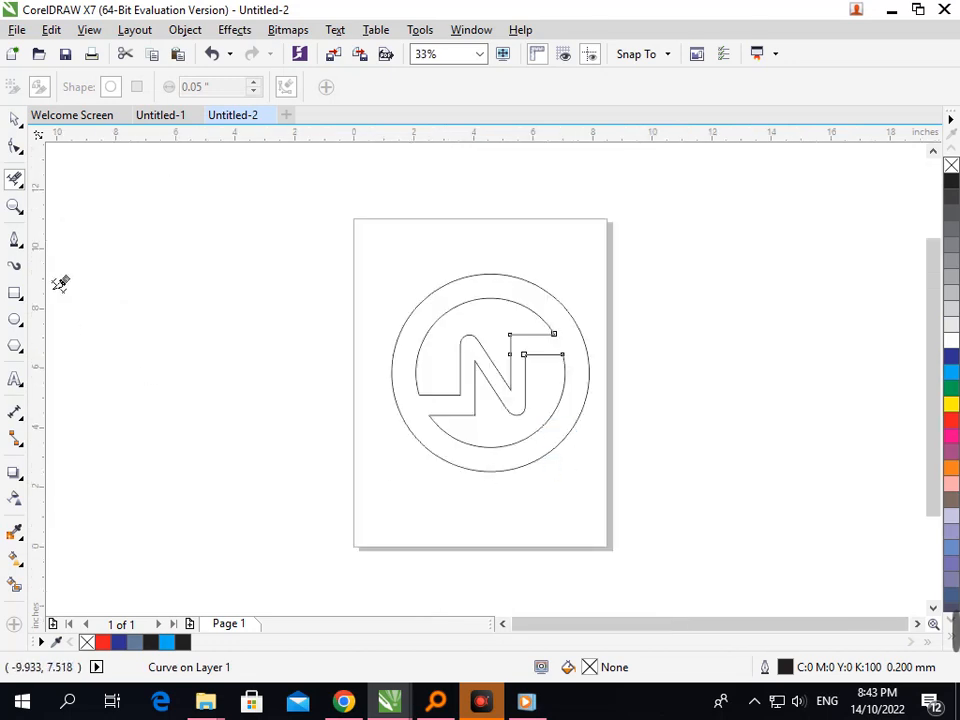
- Try to fill the connected inner circle and N outline with blue
click(14, 120)
click(151, 468)
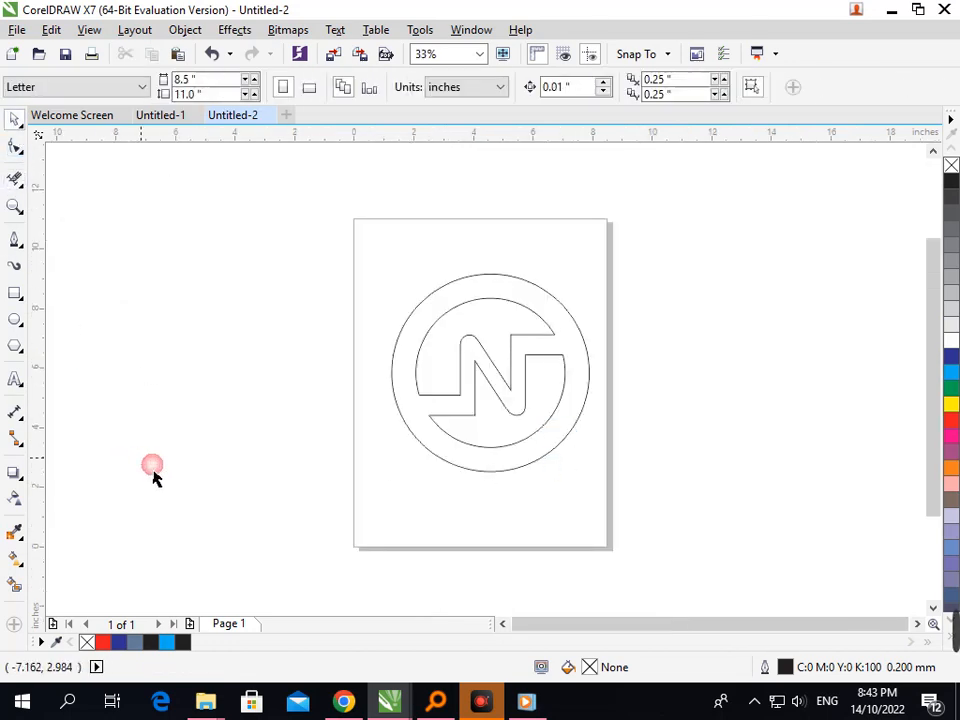
click(508, 421)
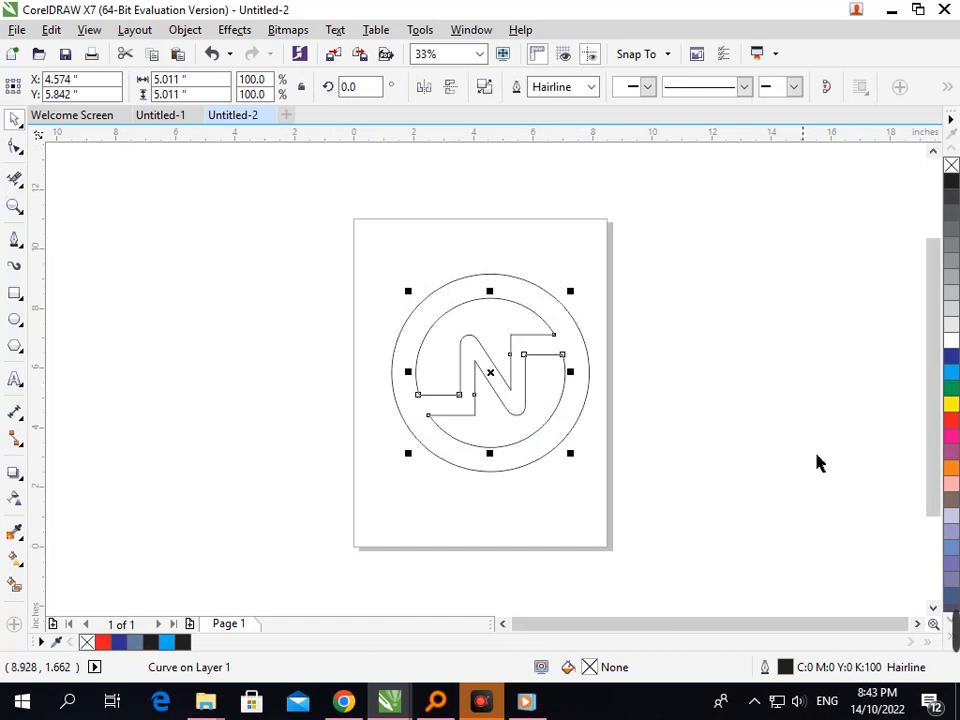
click(951, 362)
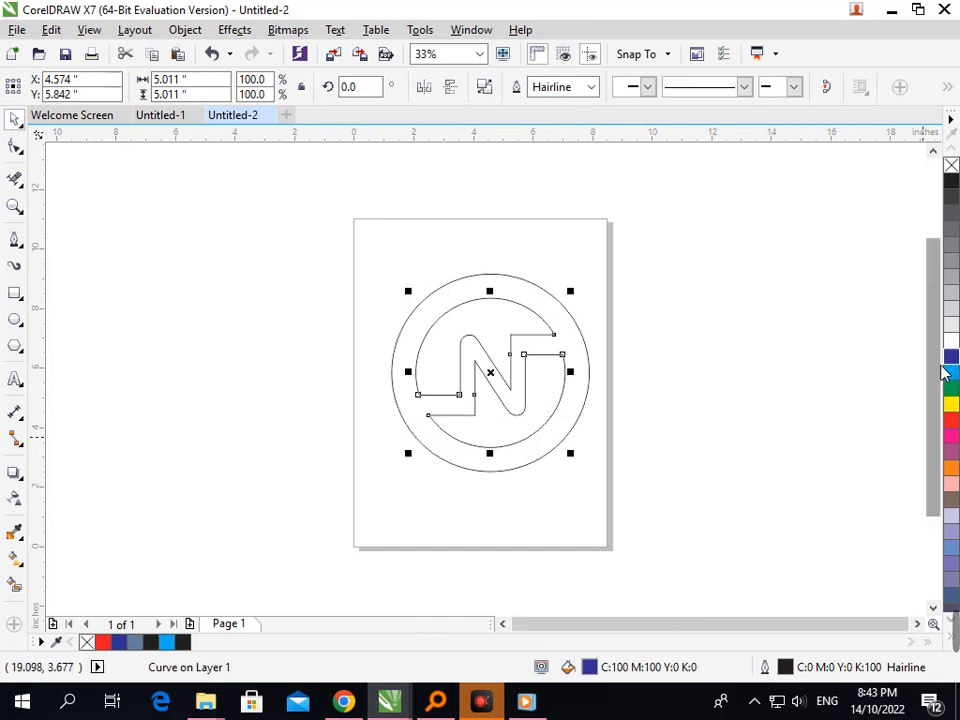
- Use Smart Fill on the area between the outer circle and the N outline, and colour the resulting shape blue
click(15, 586)
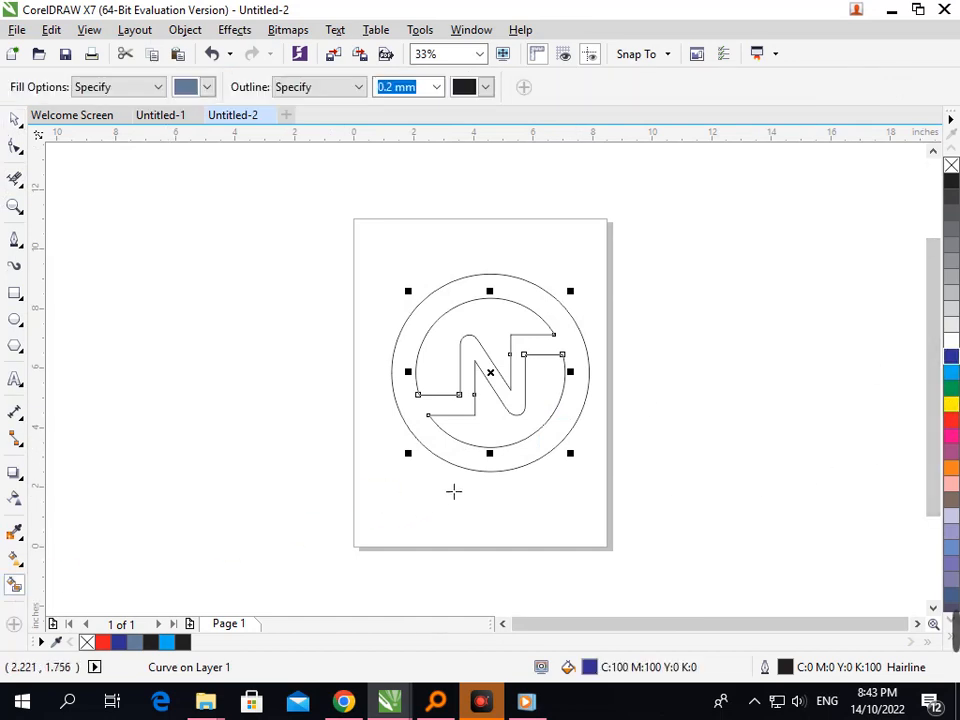
click(470, 452)
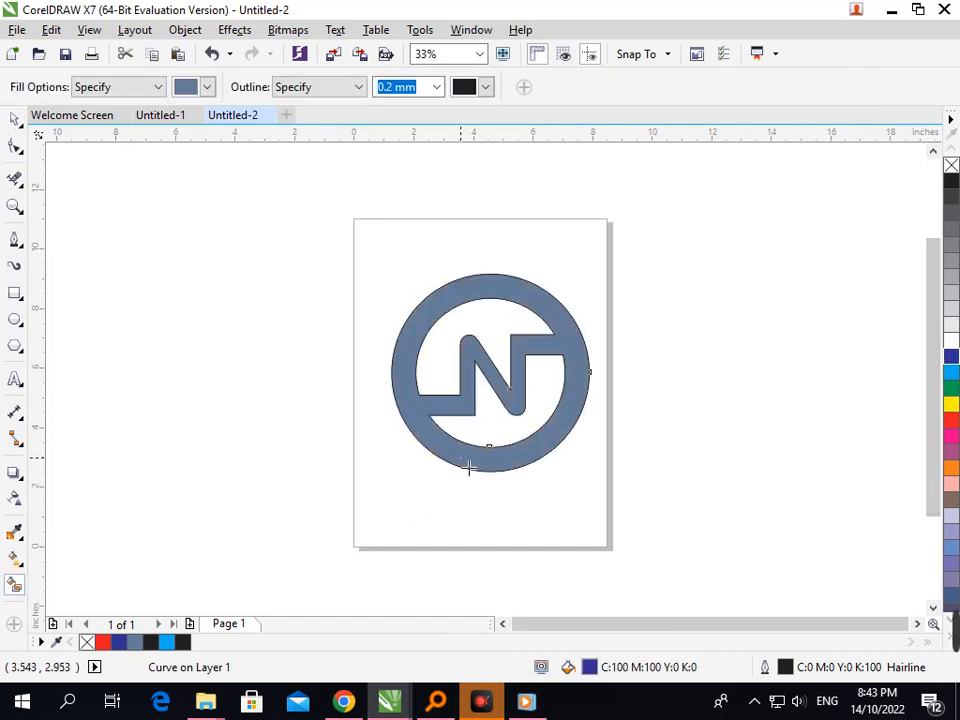
click(951, 356)
click(15, 119)
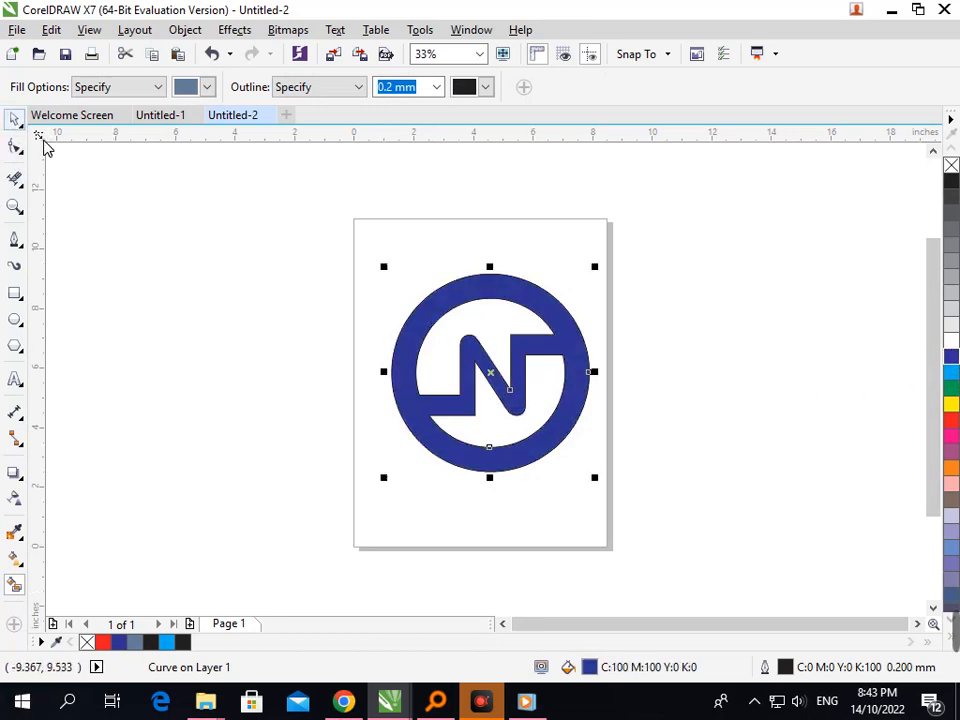
click(592, 432)
click(522, 471)
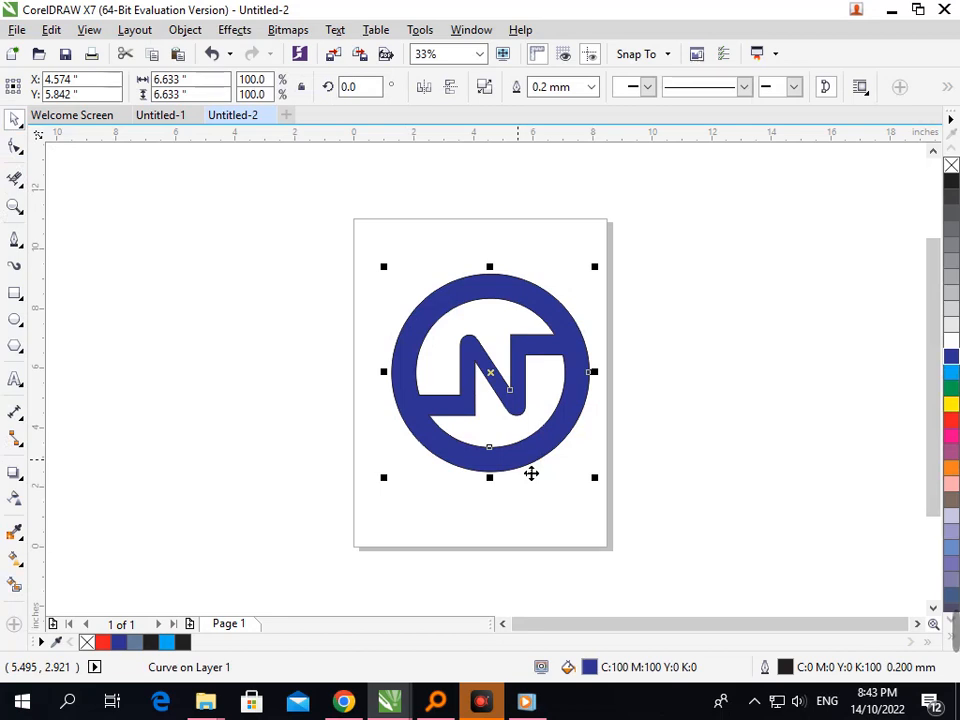
click(718, 510)
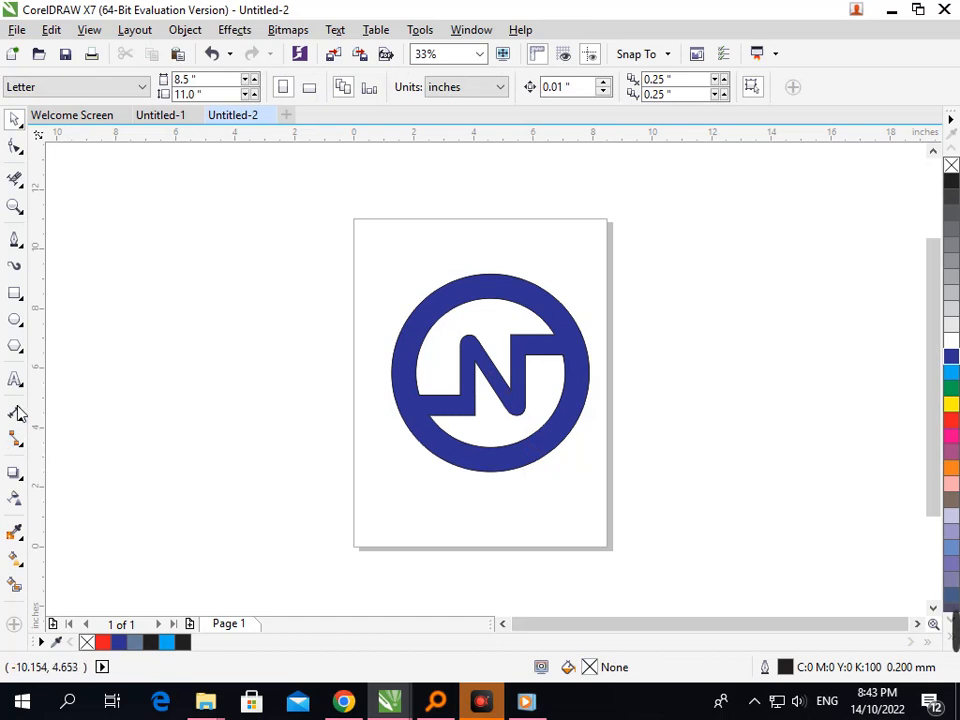
- Draw a circle beside the logo, move it over the ring and scale it to about 6.04 inches in diameter
click(15, 319)
mouse_move(155, 330)
mouse_down()
mouse_move(325, 485)
mouse_move(392, 529)
mouse_up()
click(190, 417)
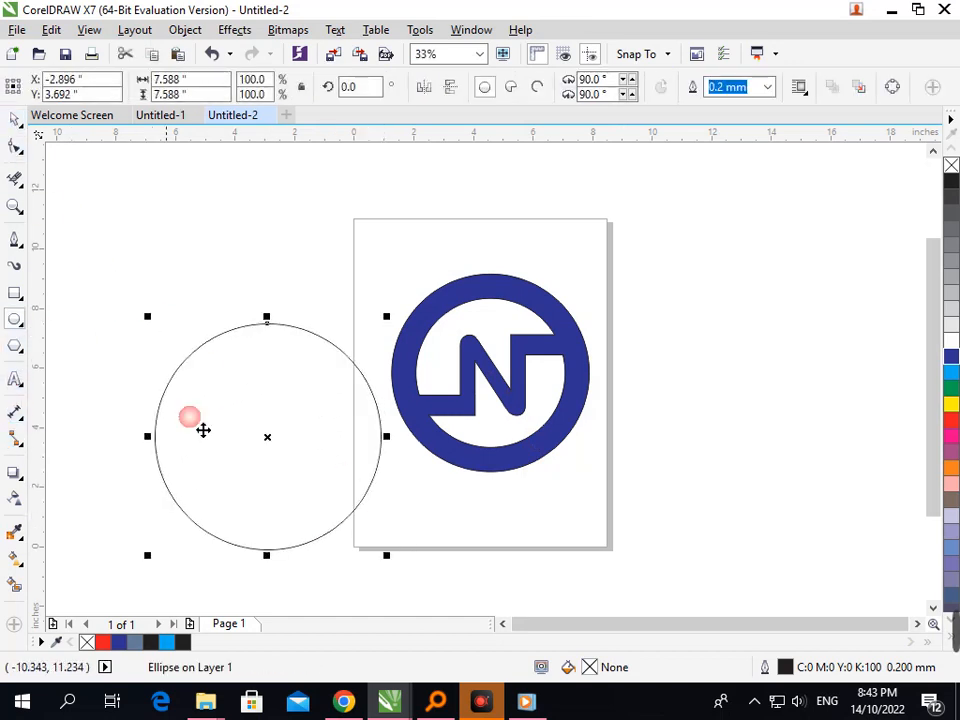
drag(203, 430, 506, 404)
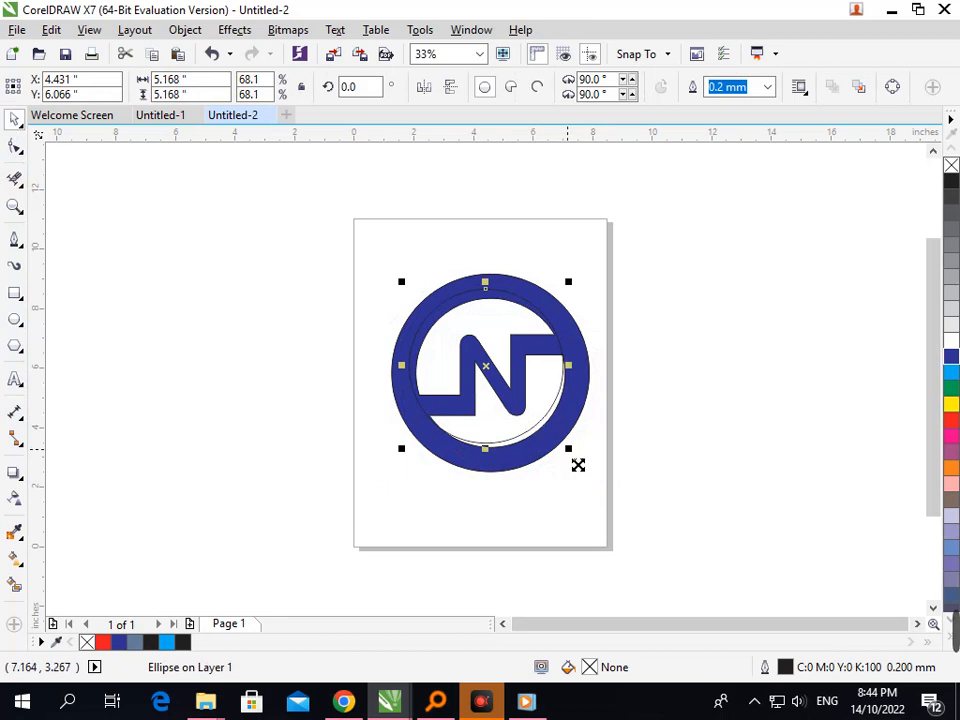
drag(578, 465, 598, 476)
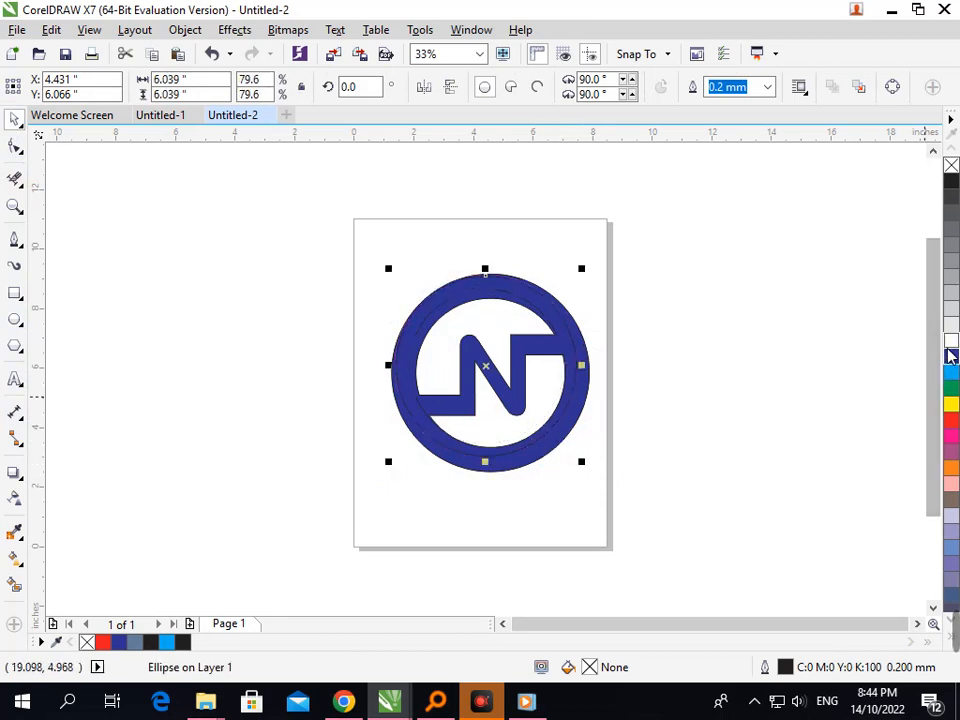
- Give the new circle a white outline and nudge it right and down until it is concentric with the blue ring
right_click(950, 345)
key(Right)
key(Right)
key(Right)
key(Right)
key(Right)
key(Right)
key(Right)
key(Right)
key(Right)
key(Right)
key(Right)
key(Right)
key(Right)
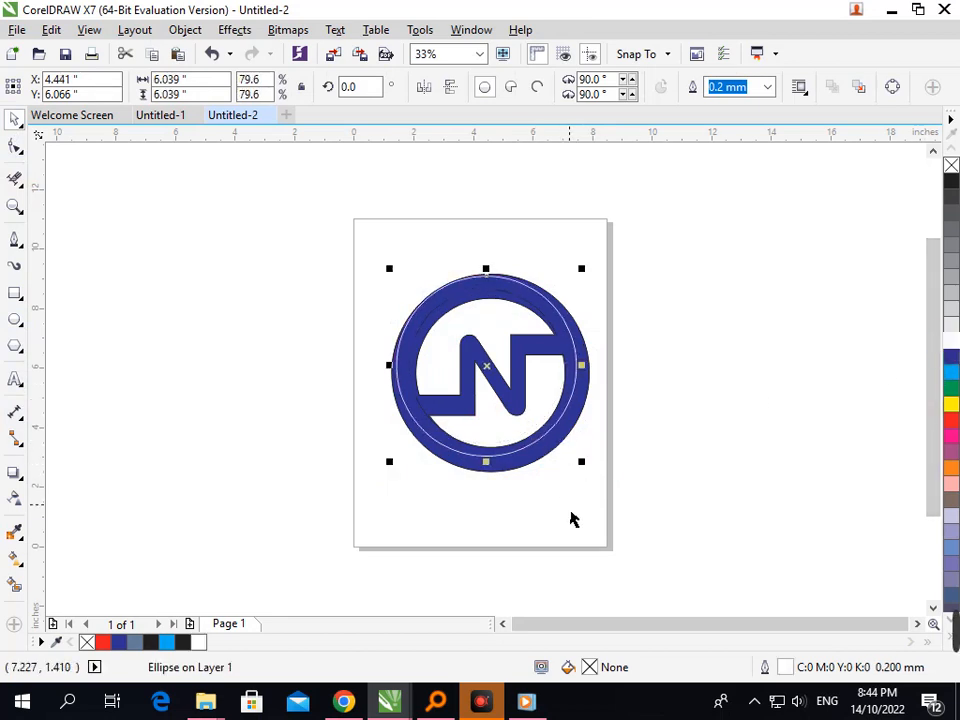
key(Down)
key(Down)
key(Down)
key(Down)
key(Down)
key(Down)
key(Down)
key(Down)
key(Down)
key(Down)
key(Down)
key(Down)
key(Down)
key(Down)
key(Down)
key(Down)
key(Down)
key(Down)
key(Down)
key(Down)
key(Down)
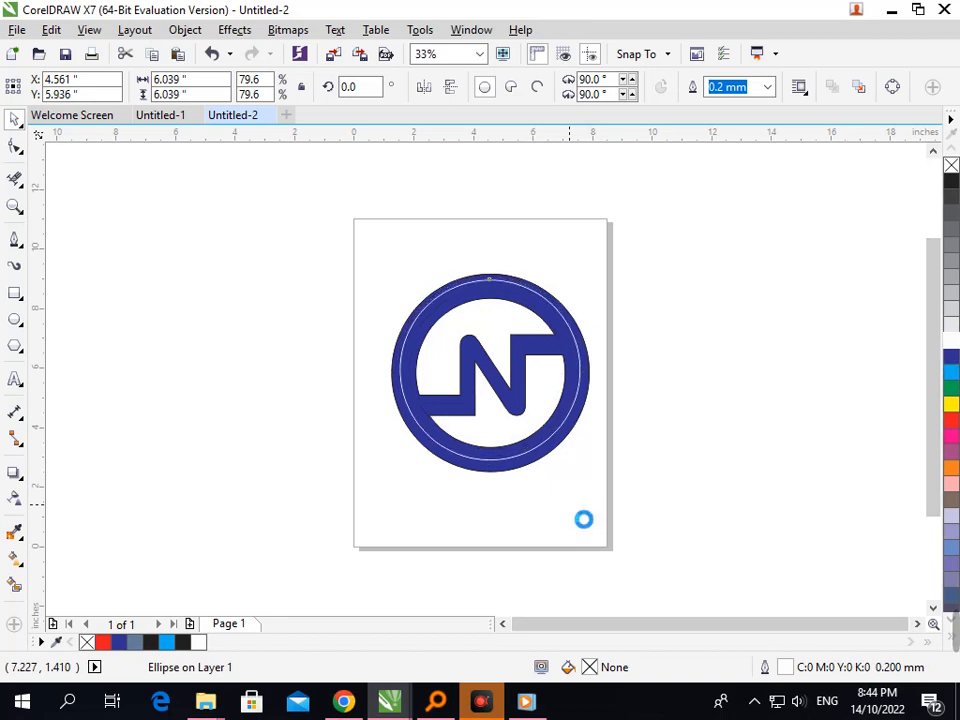
key(Right)
key(Right)
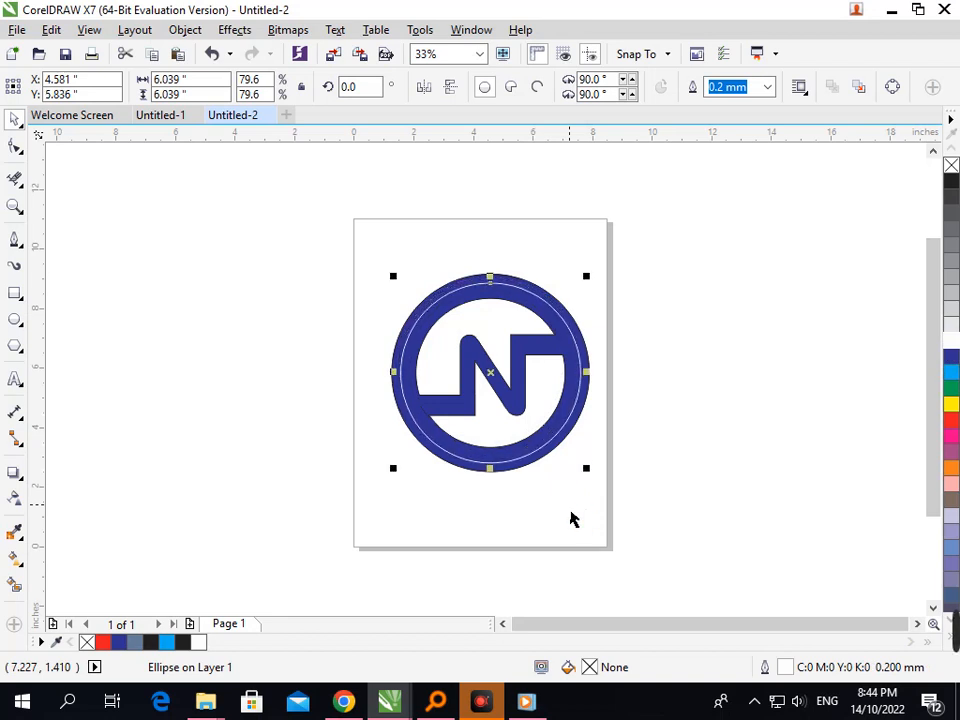
- Try a 2.5 mm outline on the new circle, and set its outline width to 10.0 mm
click(766, 88)
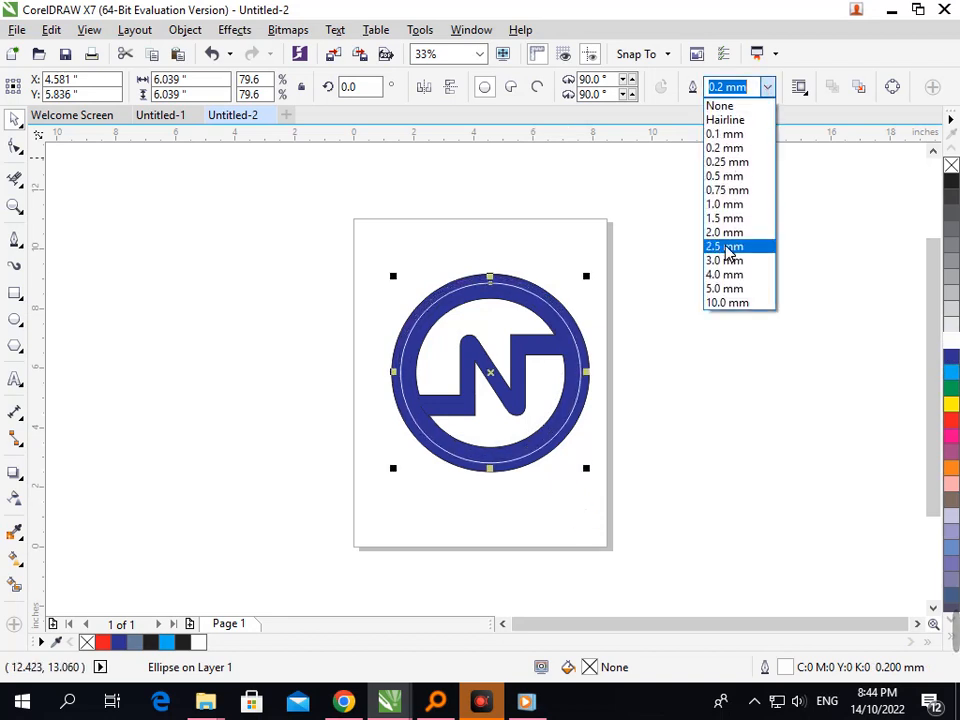
click(727, 249)
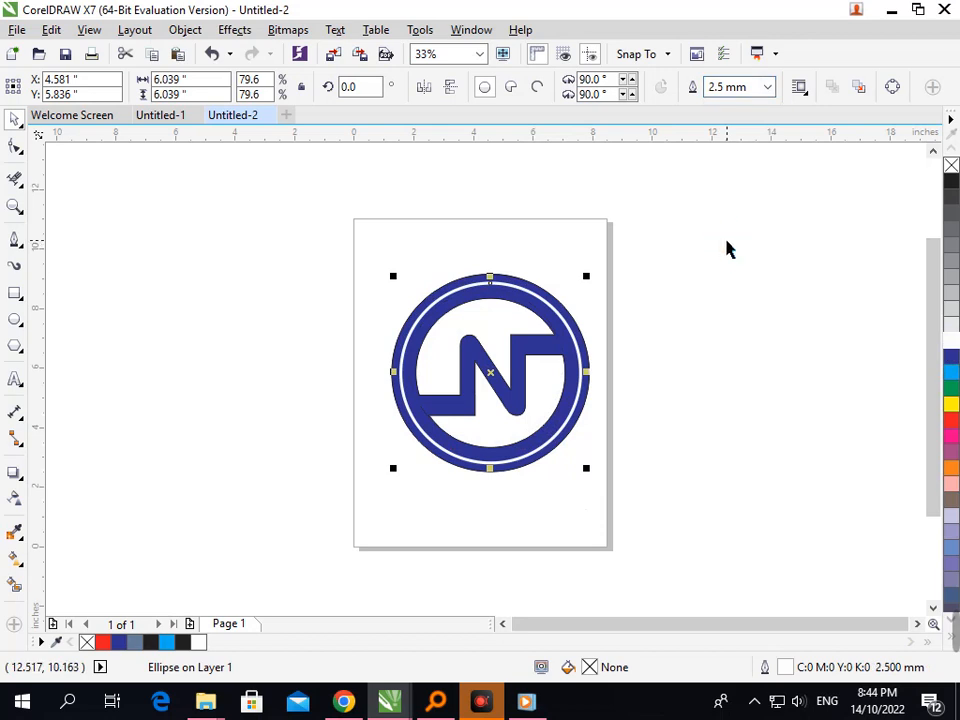
click(766, 88)
click(734, 303)
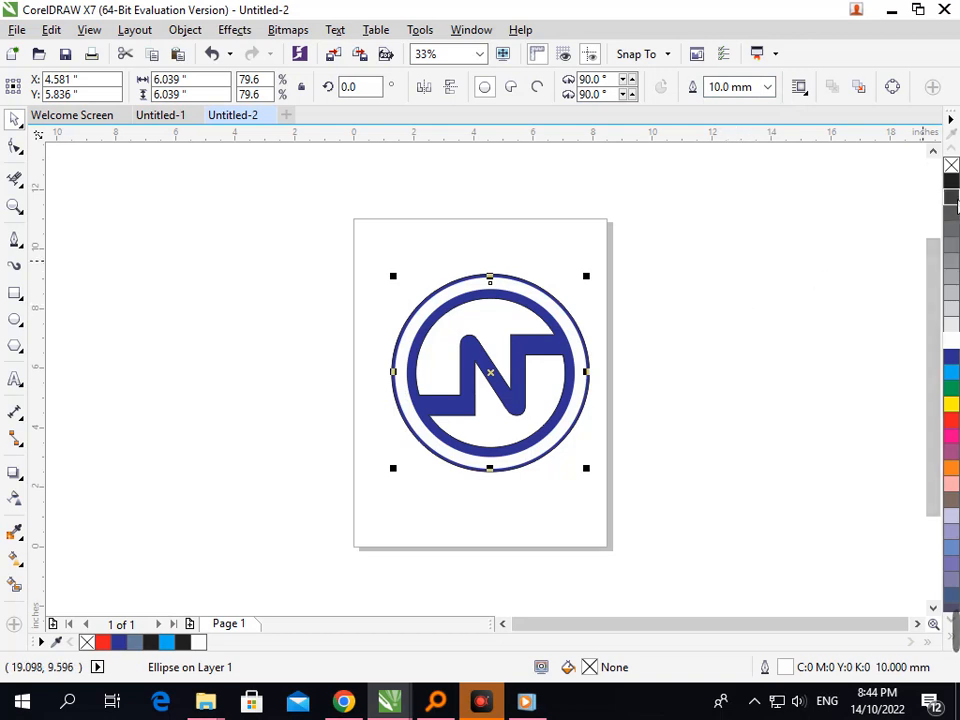
- Try black, pink, yellow, blue, cyan and light grey as the new circle's outline colour
right_click(951, 185)
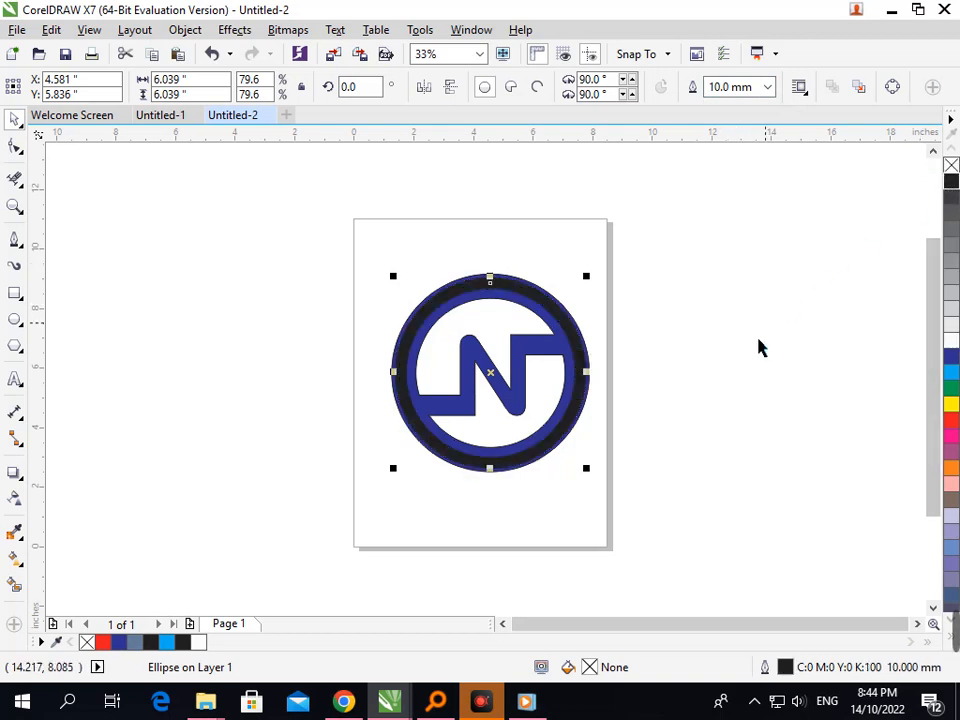
right_click(951, 433)
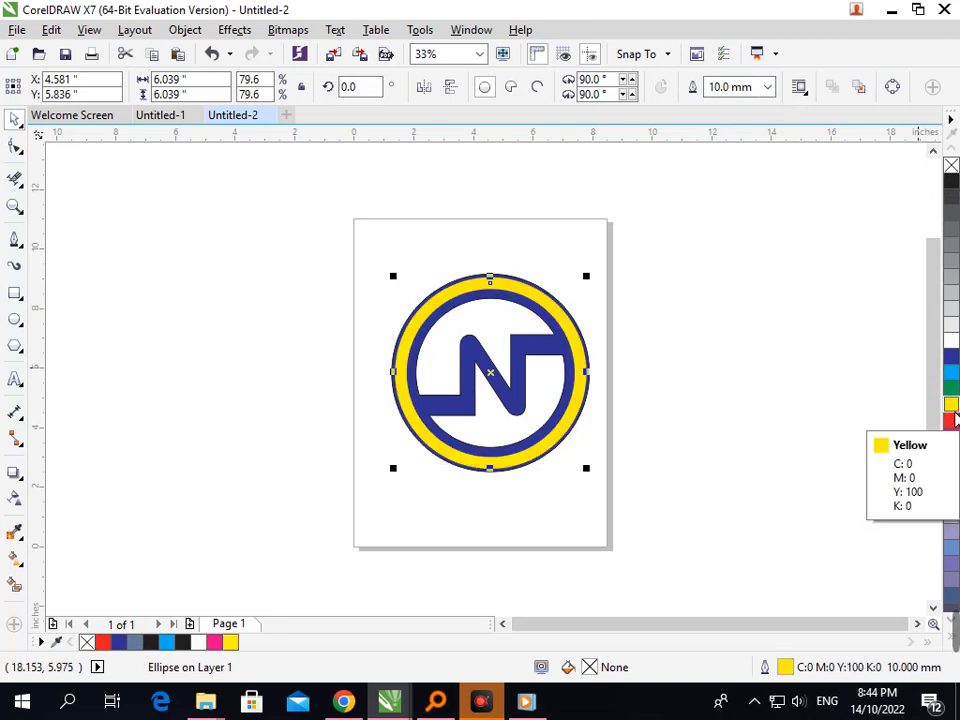
right_click(952, 360)
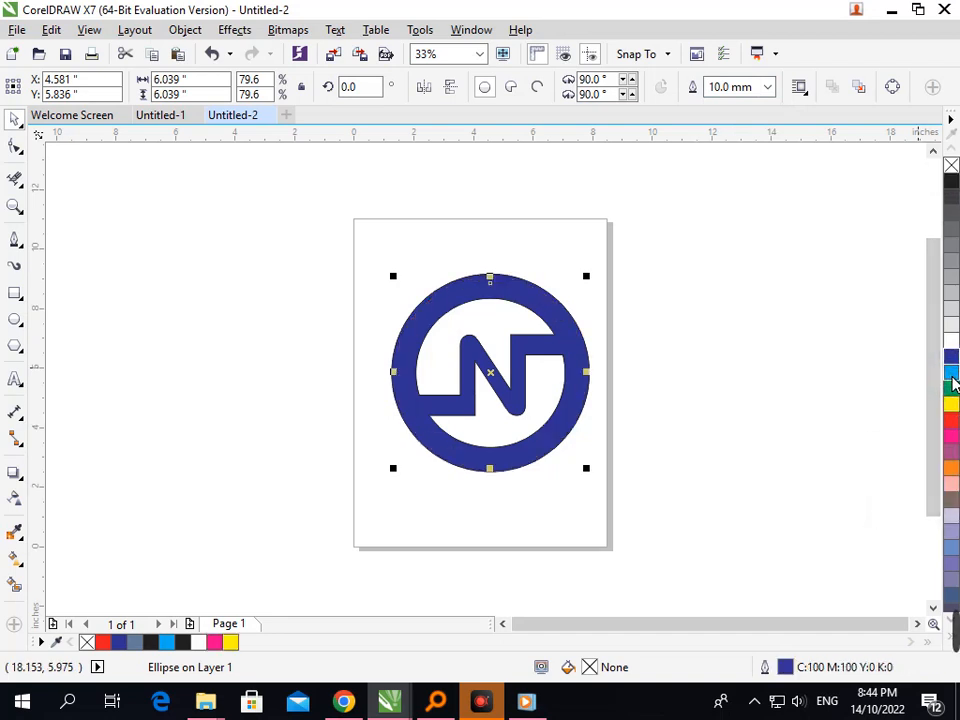
right_click(950, 373)
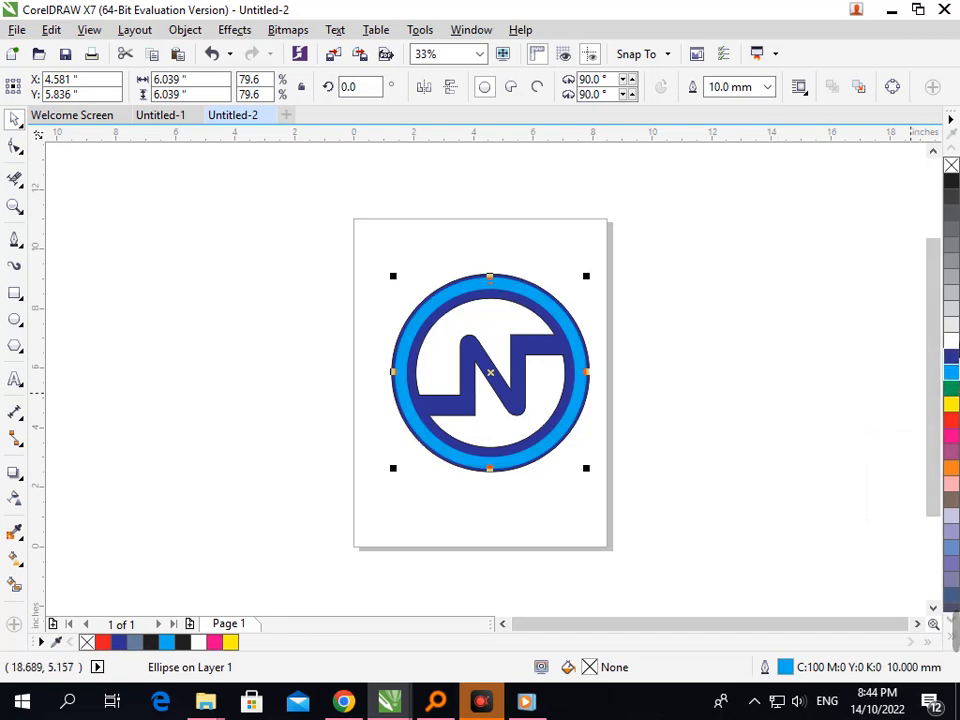
right_click(953, 336)
click(837, 430)
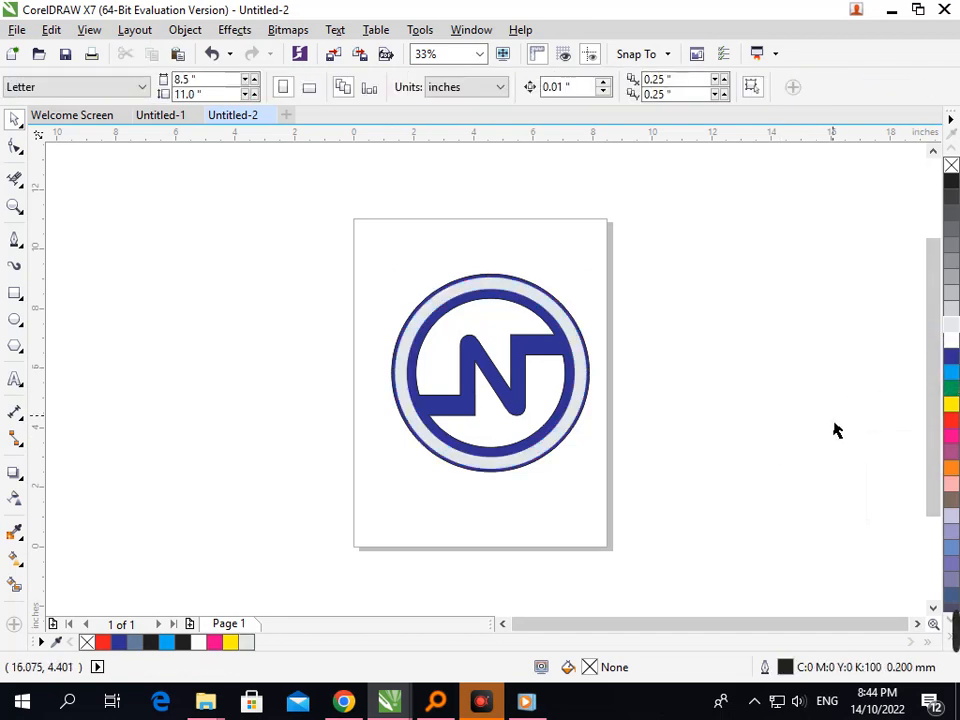
- Select the thick circle over the ring and apply black to both its outline and its fill
click(506, 478)
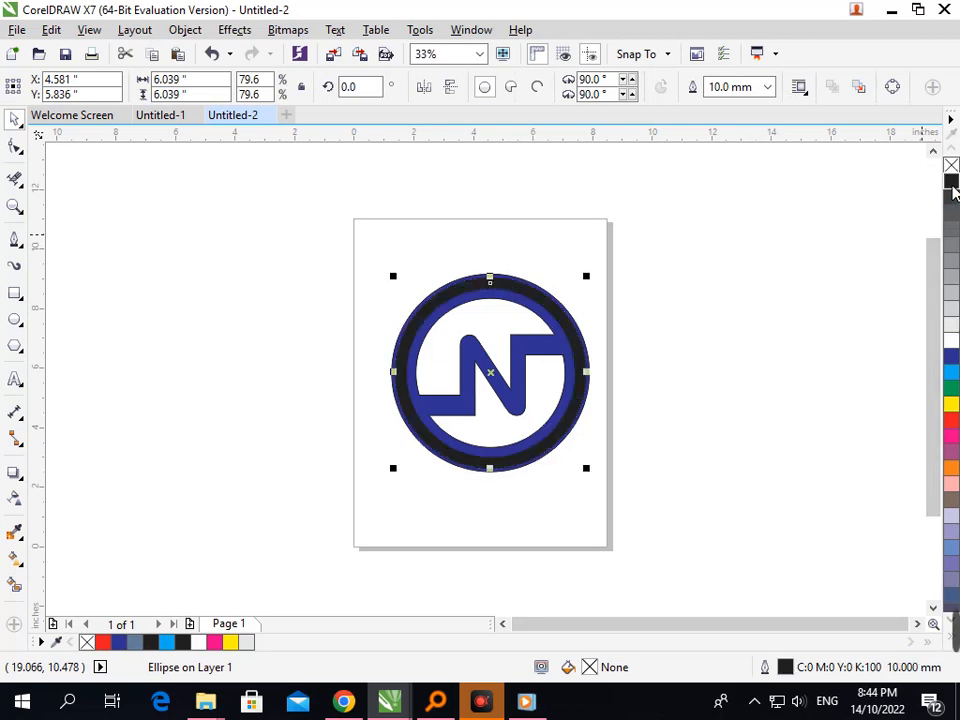
click(951, 181)
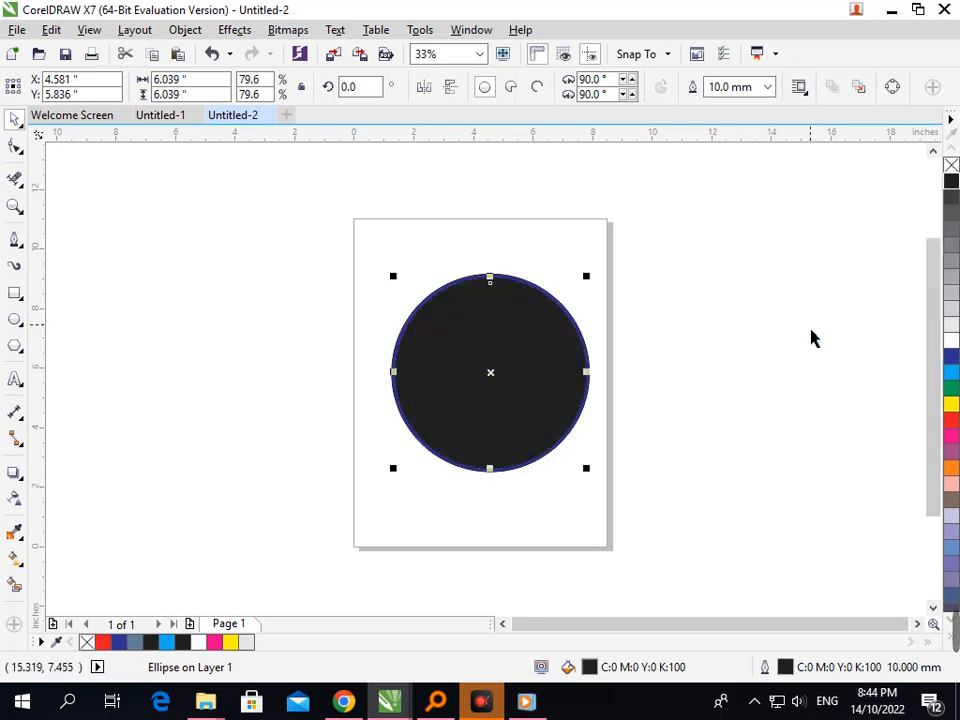
- Undo the black fill and black outline on the thick circle over the ring, and deselect the circle
key(ctrl+z)
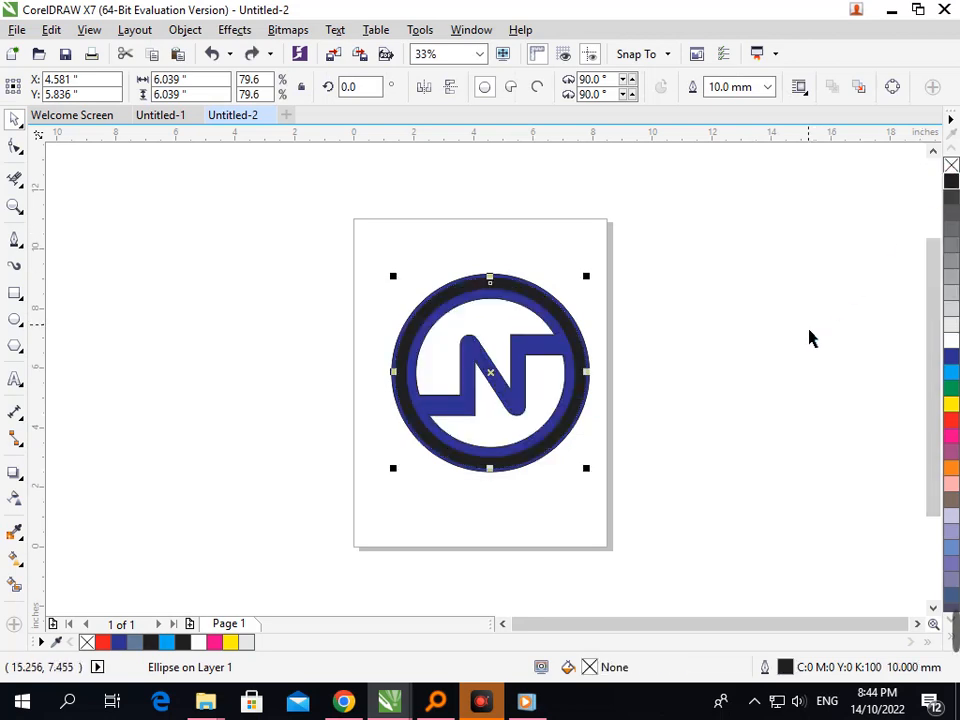
key(ctrl+z)
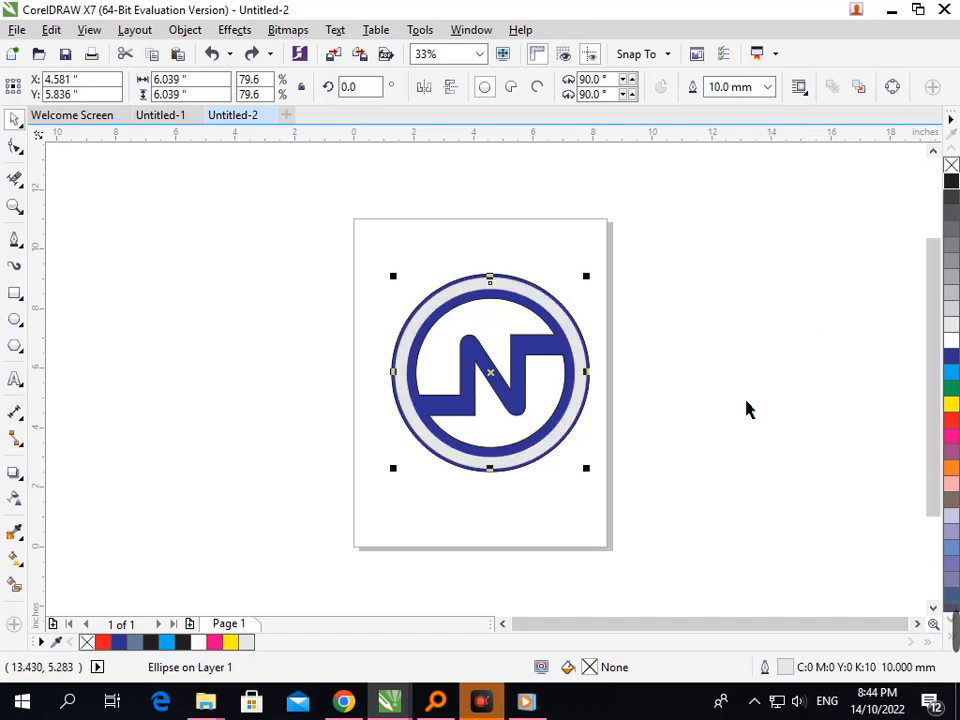
click(742, 400)
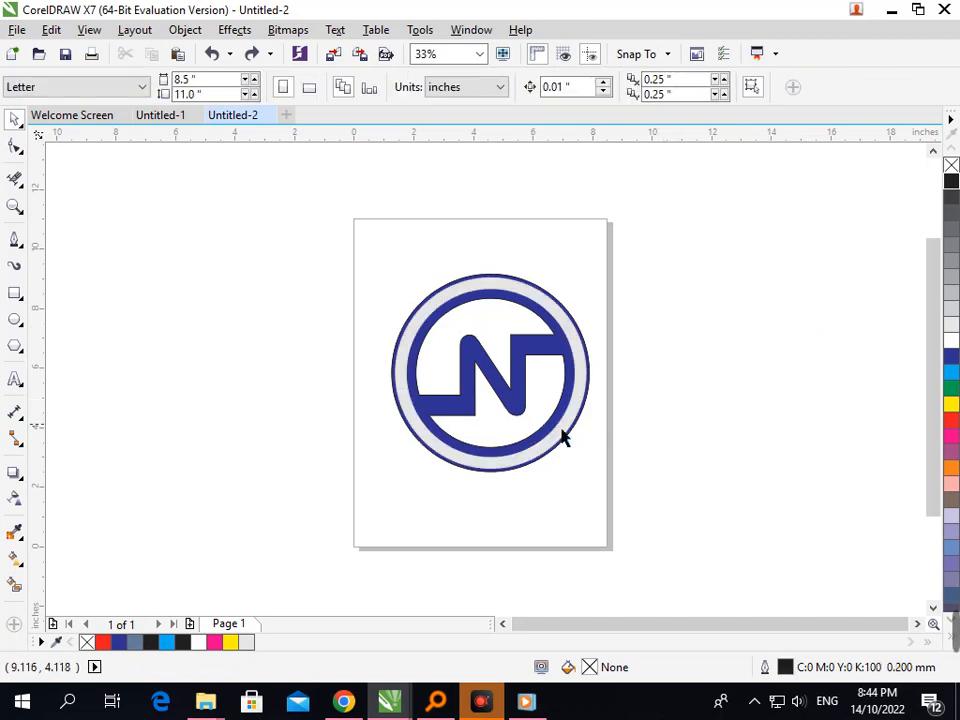
- Try a green fill on the circle with the light grey outline twice, undoing it each time, and deselect the circle
click(512, 390)
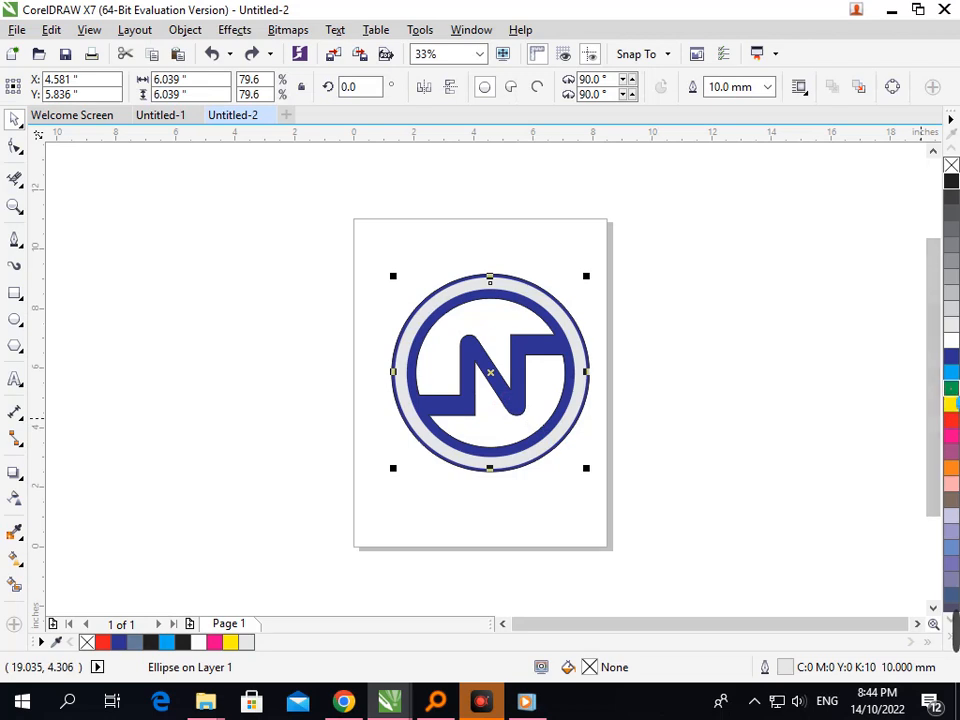
click(947, 389)
key(ctrl+z)
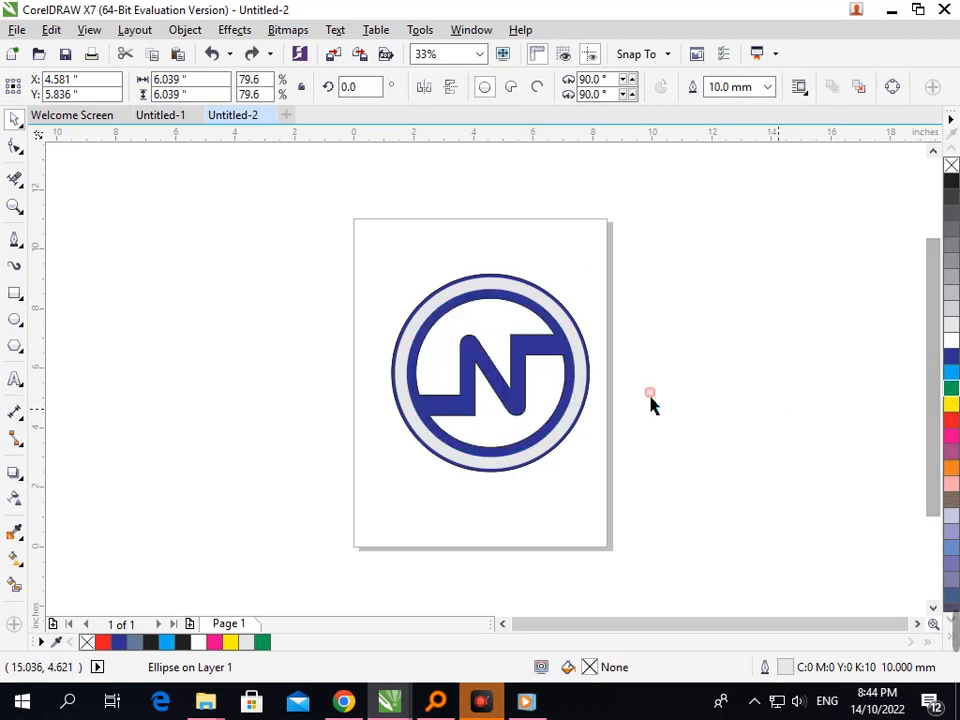
click(649, 401)
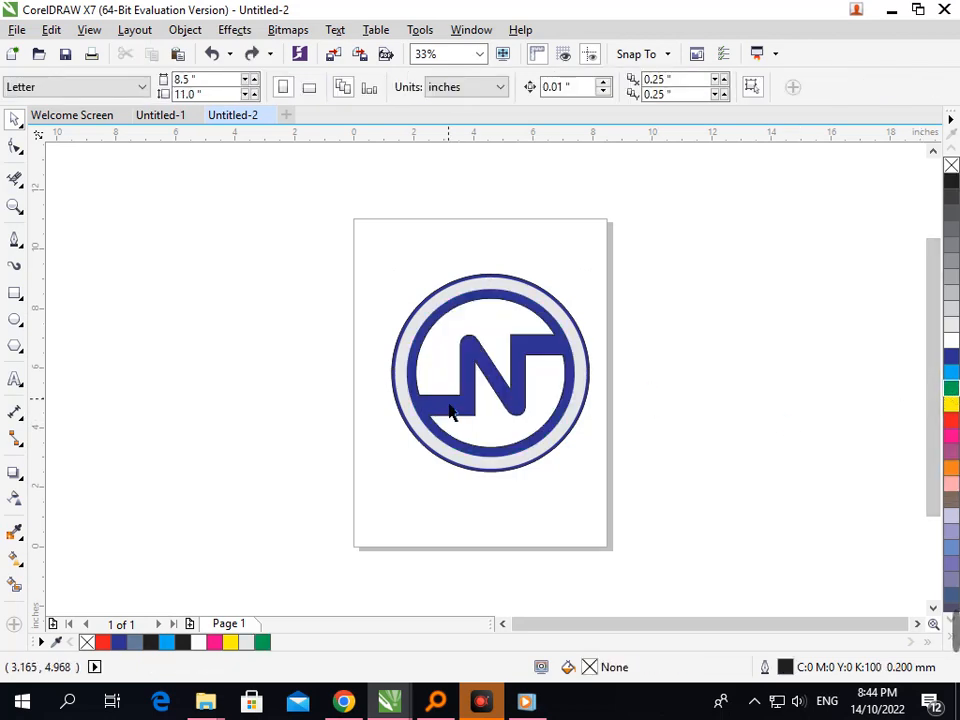
click(576, 381)
click(947, 393)
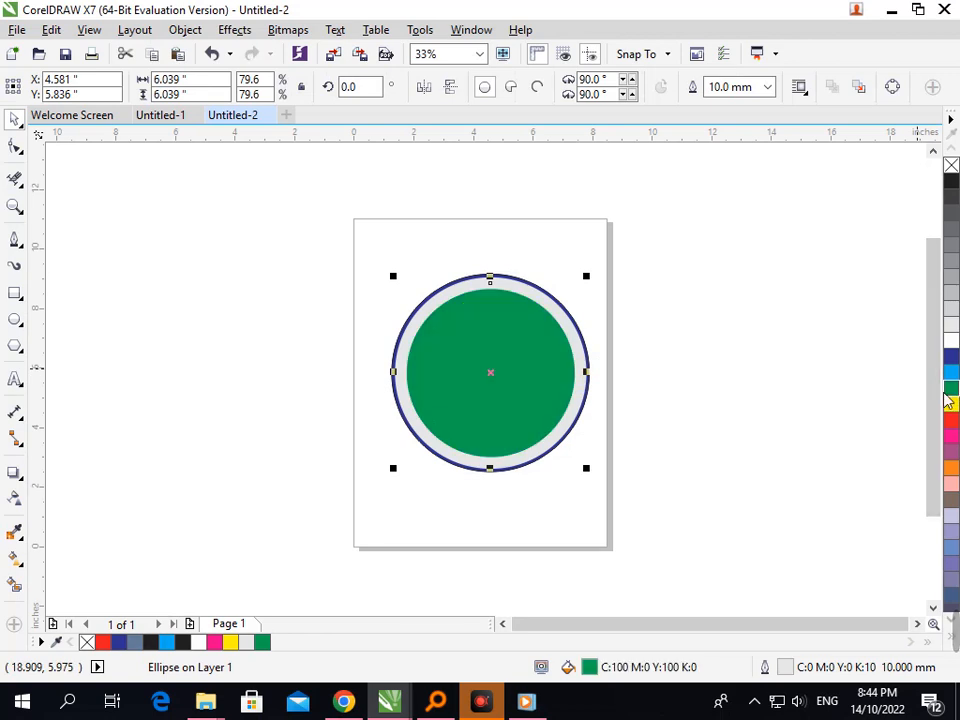
key(ctrl+z)
click(651, 424)
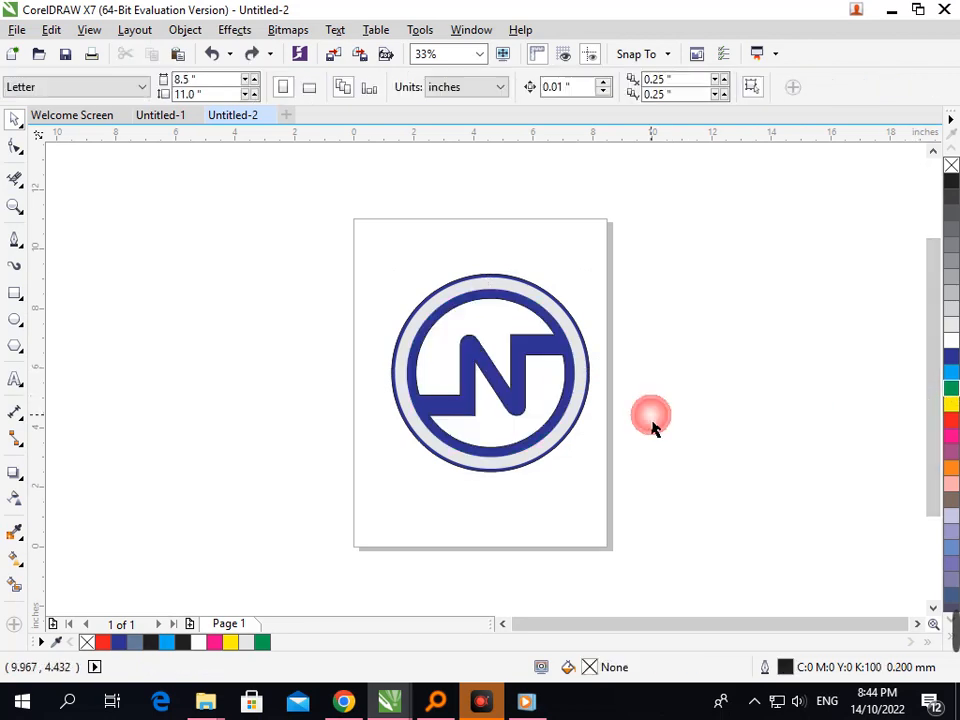
right_click(581, 418)
drag(386, 289, 636, 472)
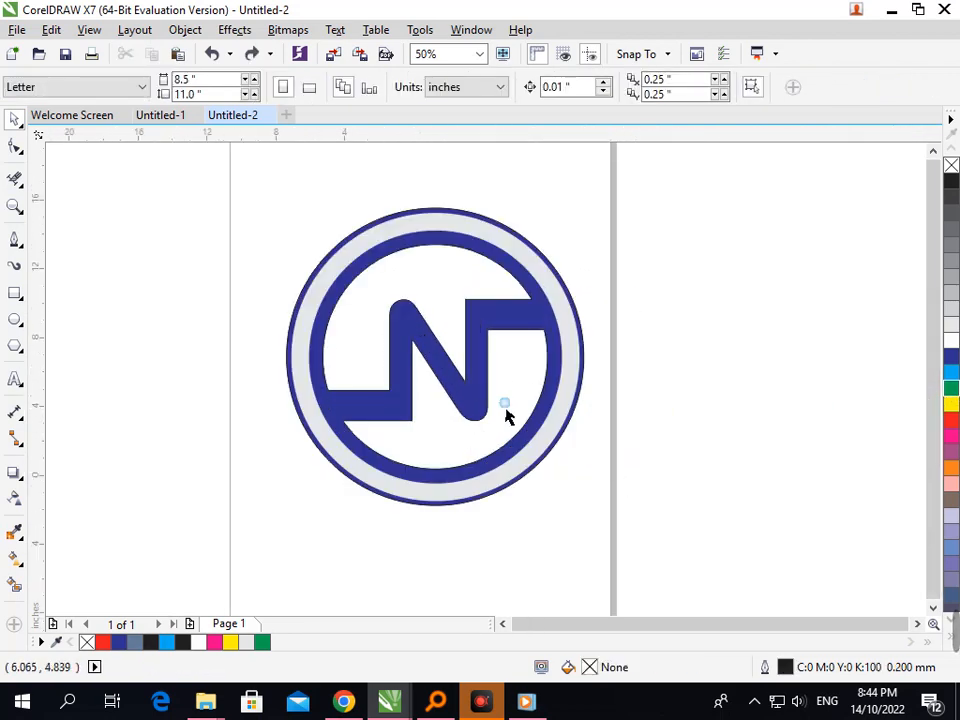